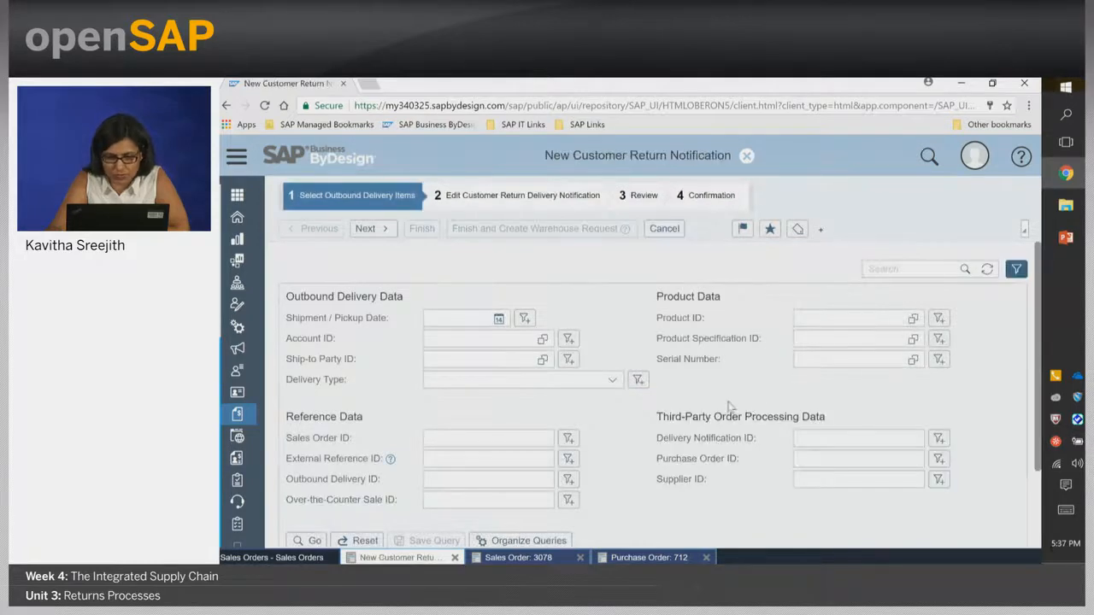
Search the outbound delivery items using the ID of the sales order that is already open
scroll(716, 403, down, 1)
click(684, 389)
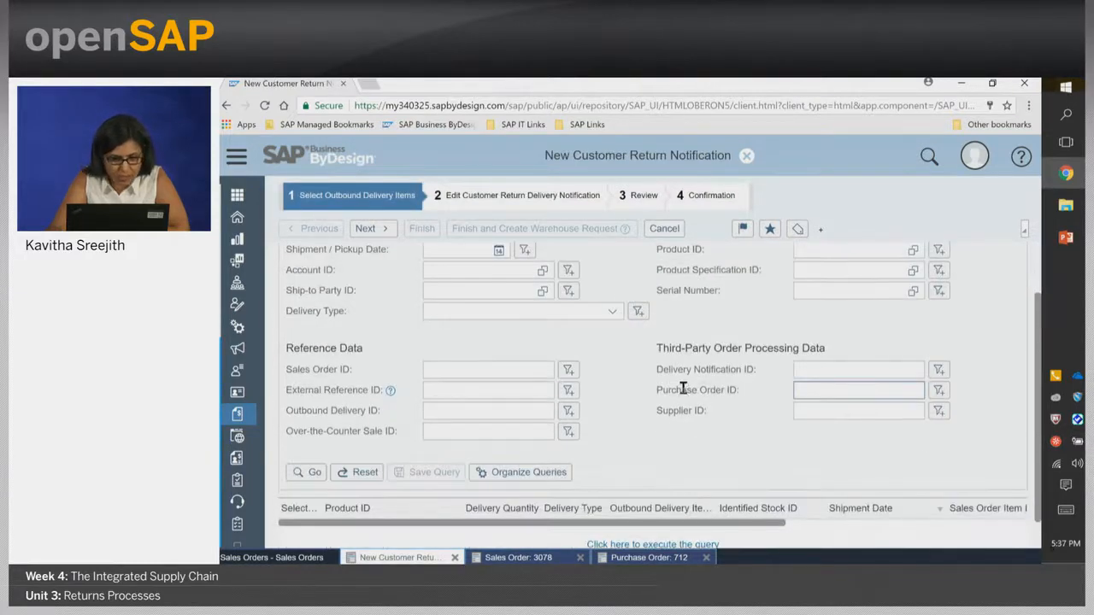
click(500, 369)
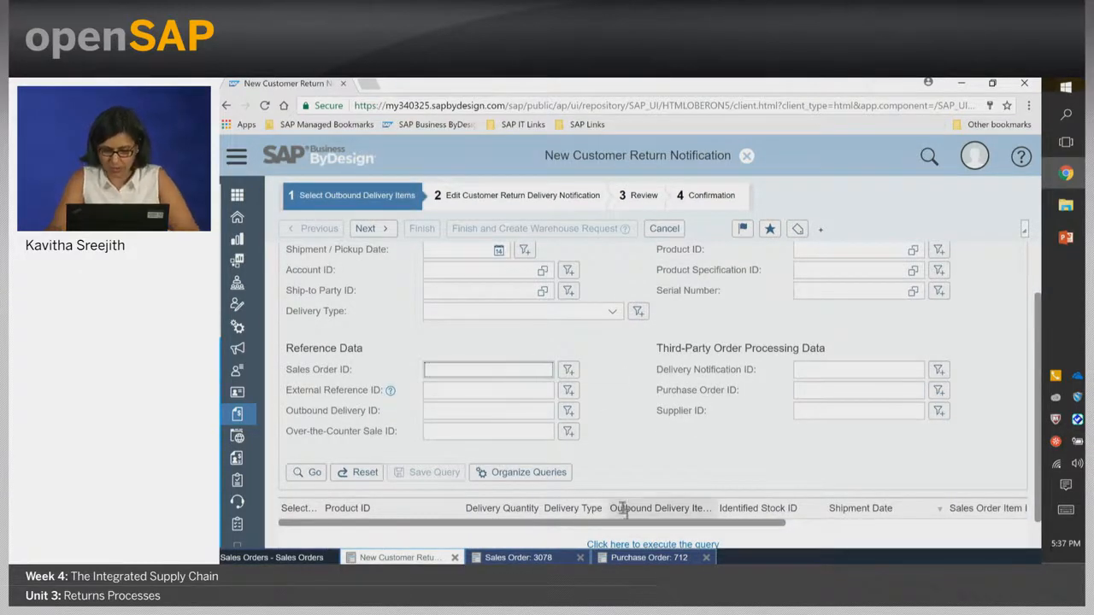
text(307)
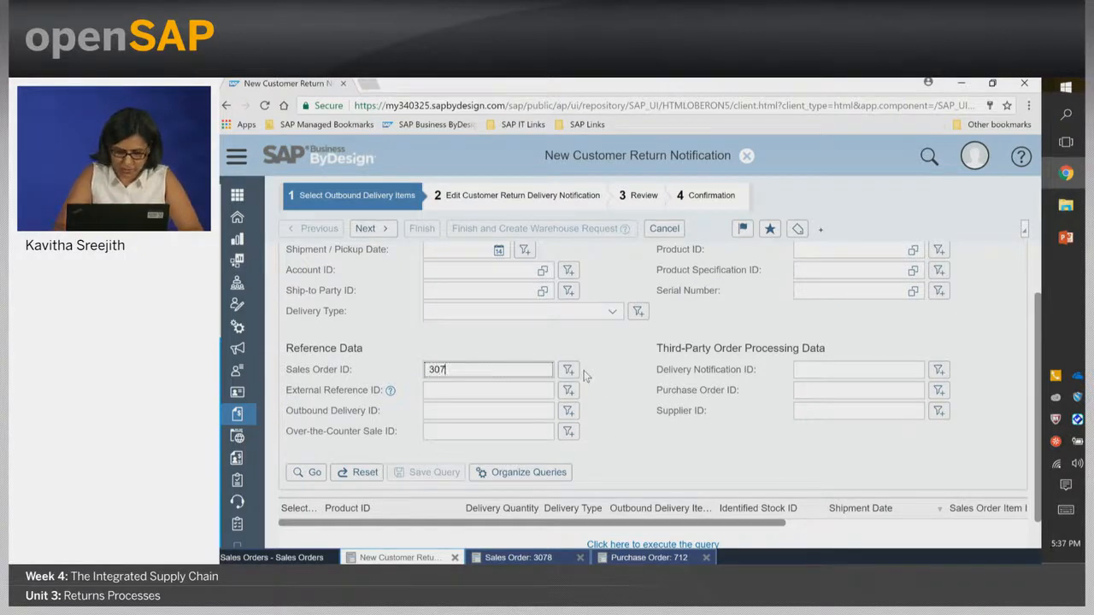
text(8)
key(Return)
scroll(641, 448, down, 1)
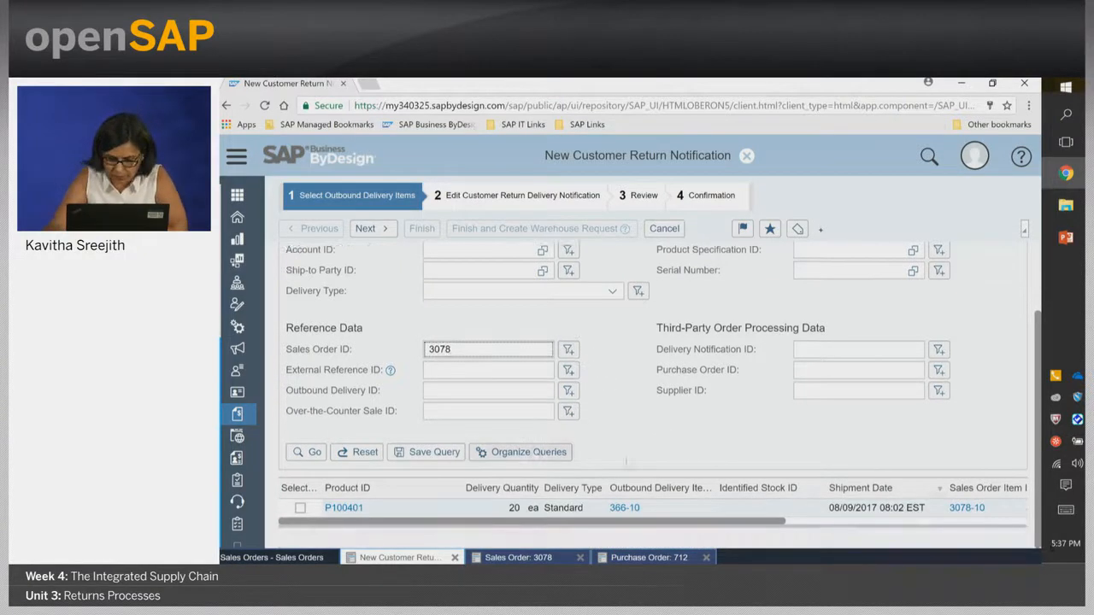
Select the outbound delivery item for product P100401 and continue to editing the customer return notification
click(300, 508)
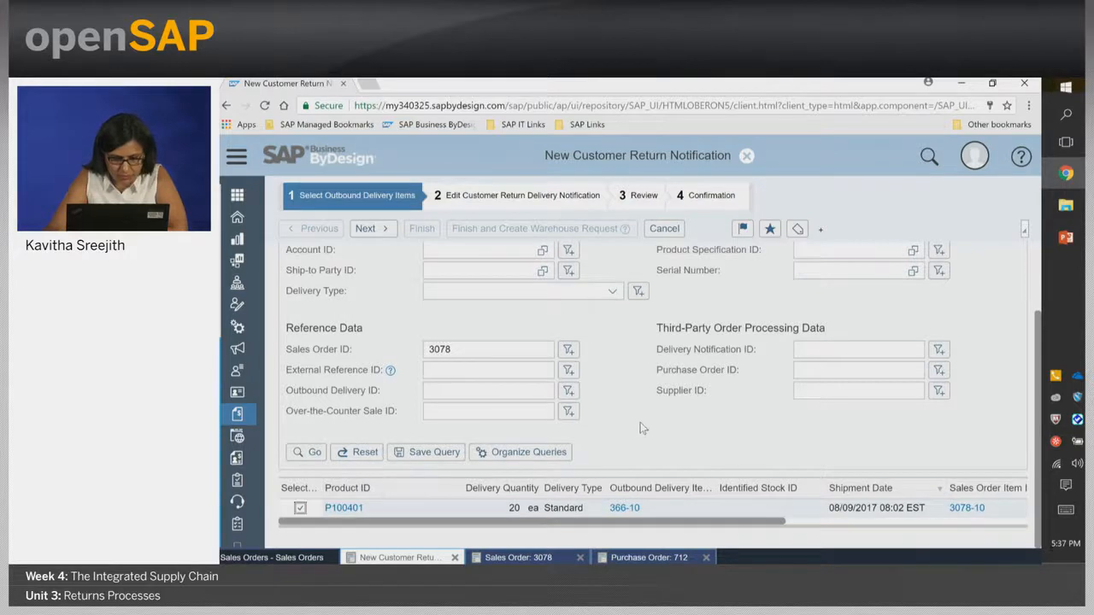
scroll(640, 422, up, 3)
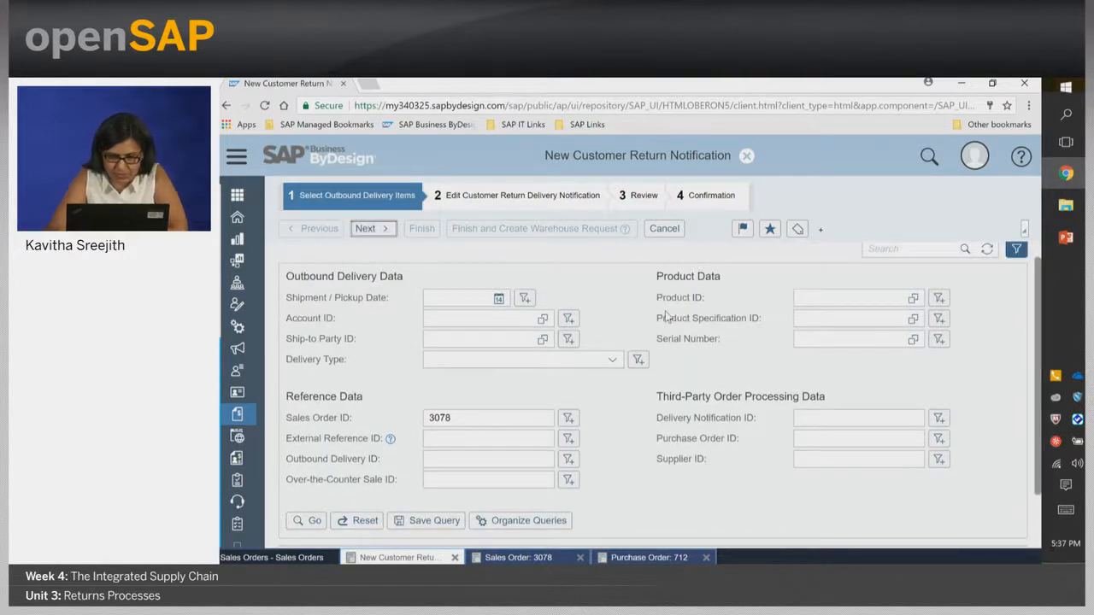
key(Return)
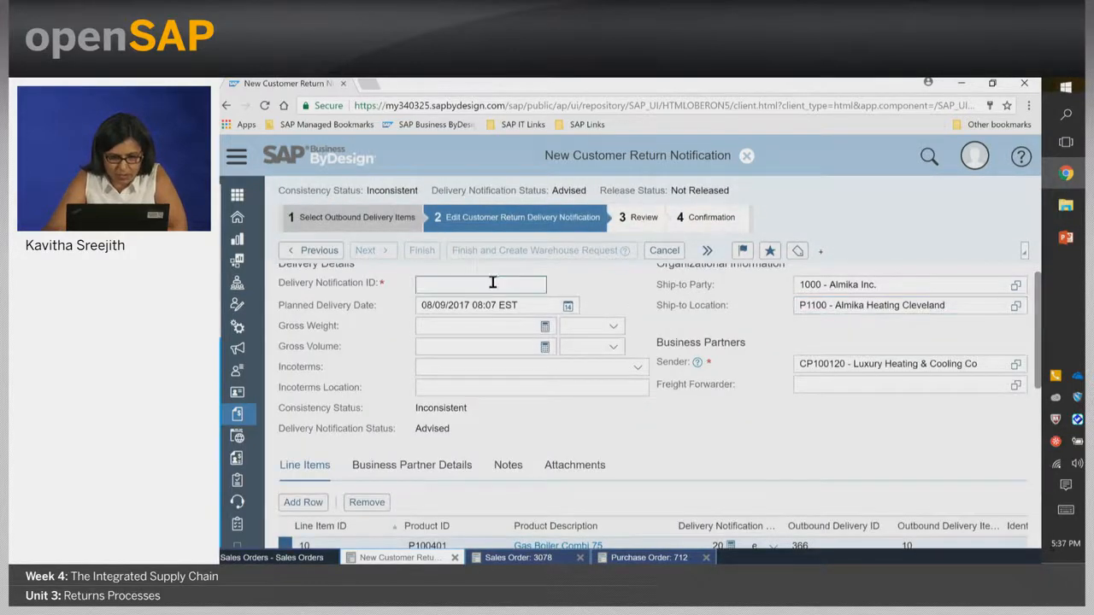
Set the Delivery Notification ID to IDN_CRN_001_TESTING
click(493, 283)
scroll(878, 399, up, 1)
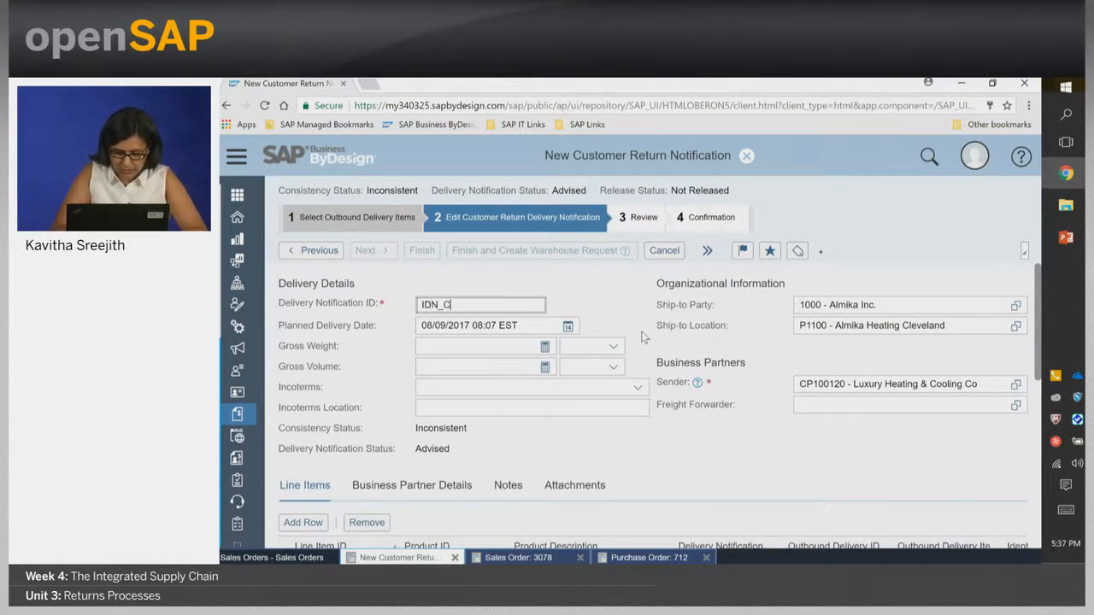
text(IDN_CRN_001)
key(Return)
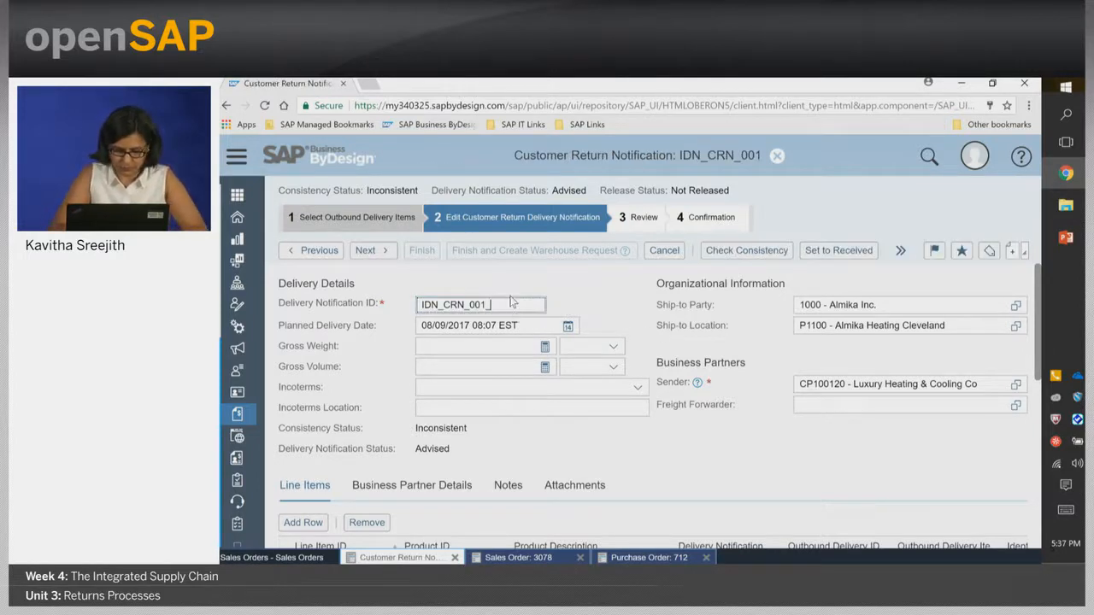
text(_Testing)
key(Return)
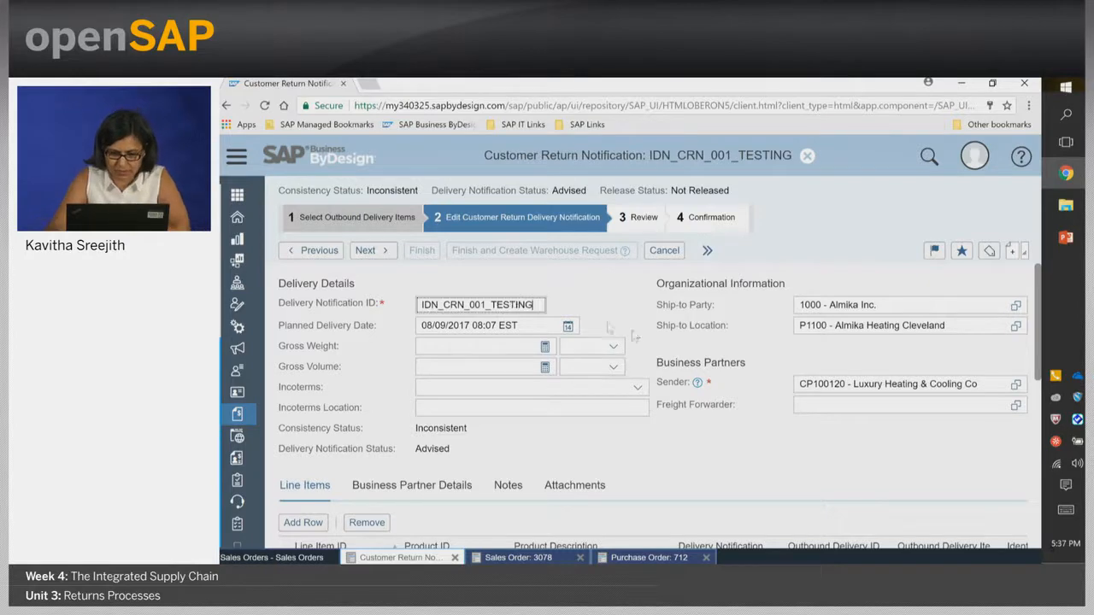
Set the delivery notification quantity of the Gas Boiler Combi 75 line item to 2
scroll(718, 363, down, 5)
scroll(585, 347, up, 1)
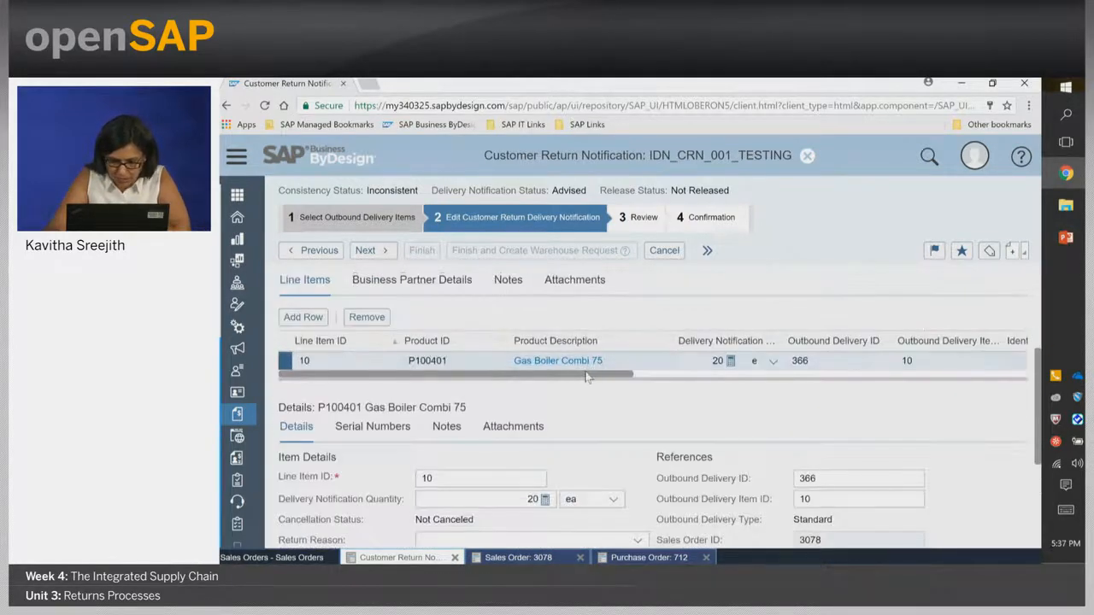
drag(586, 374, 661, 374)
click(557, 361)
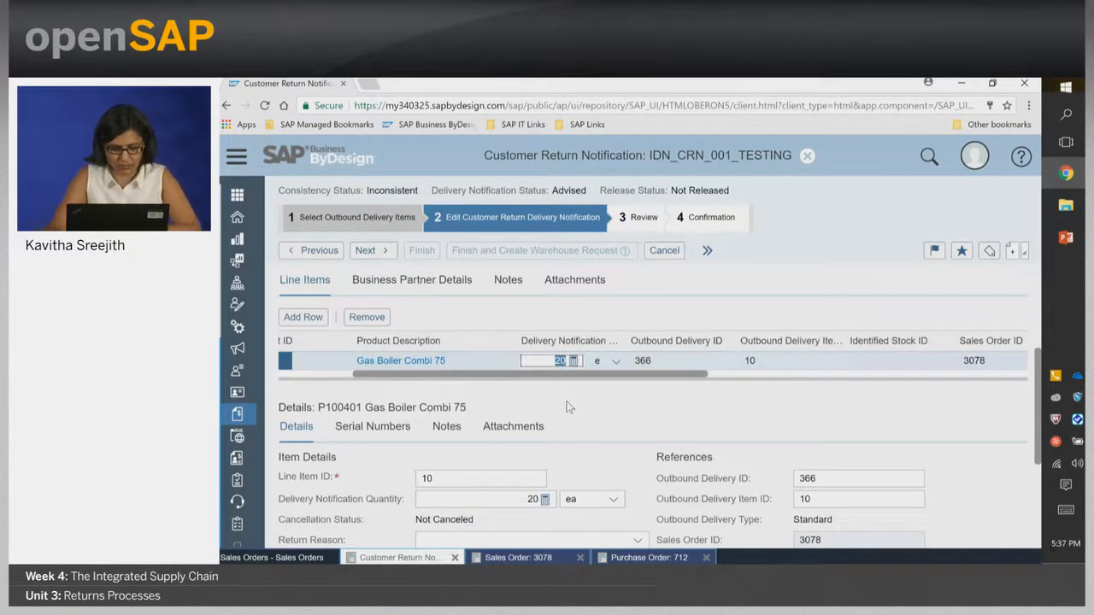
text(2)
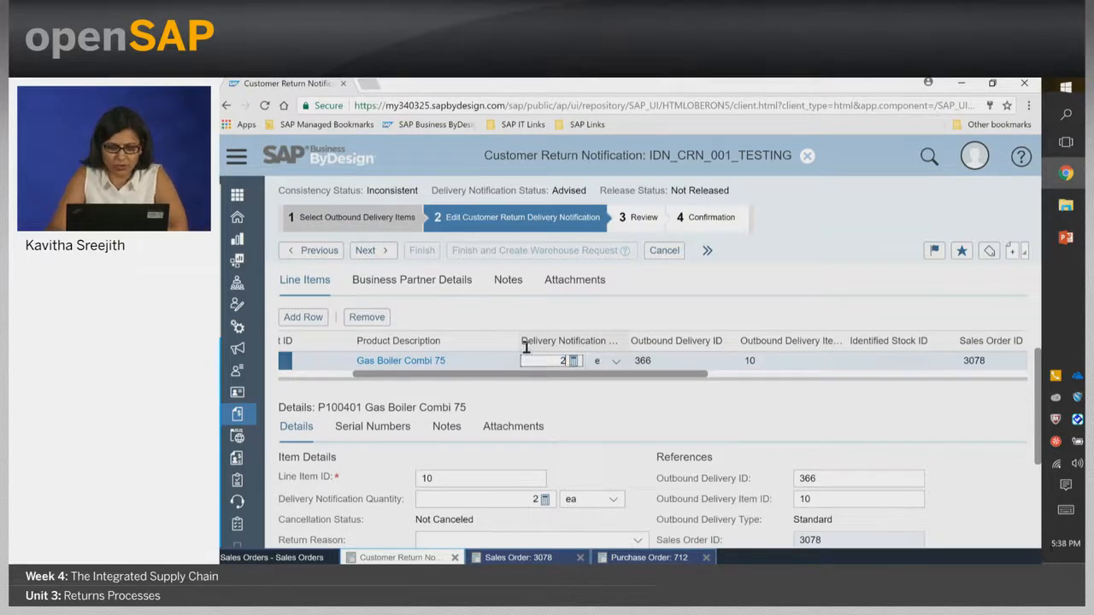
drag(550, 383, 466, 385)
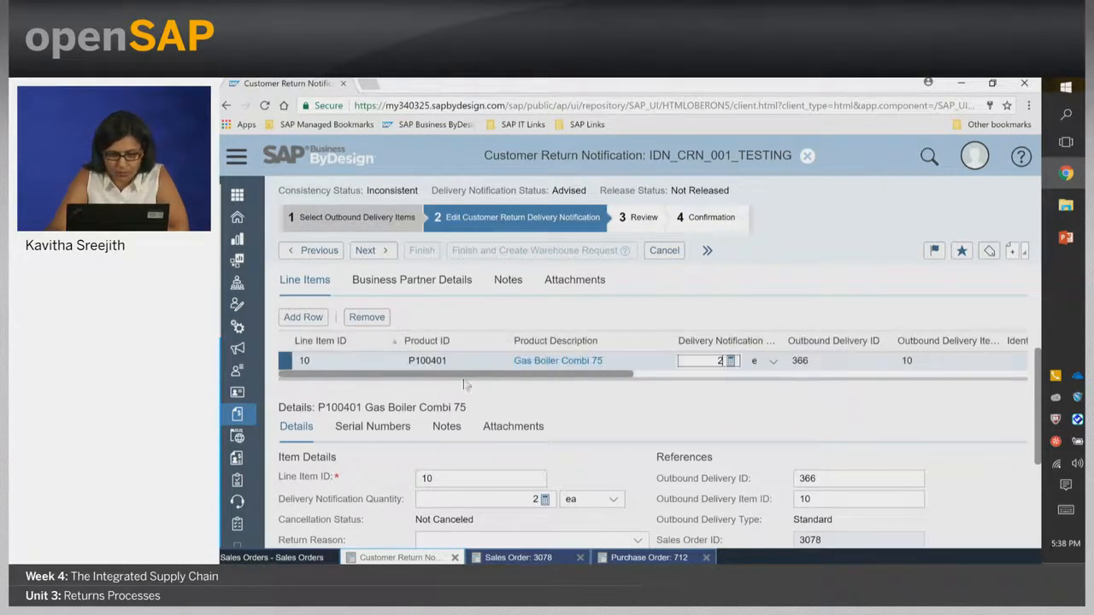
Look at the available follow-up activities for the line item, leaving Post to Own Stock selected
scroll(605, 395, down, 2)
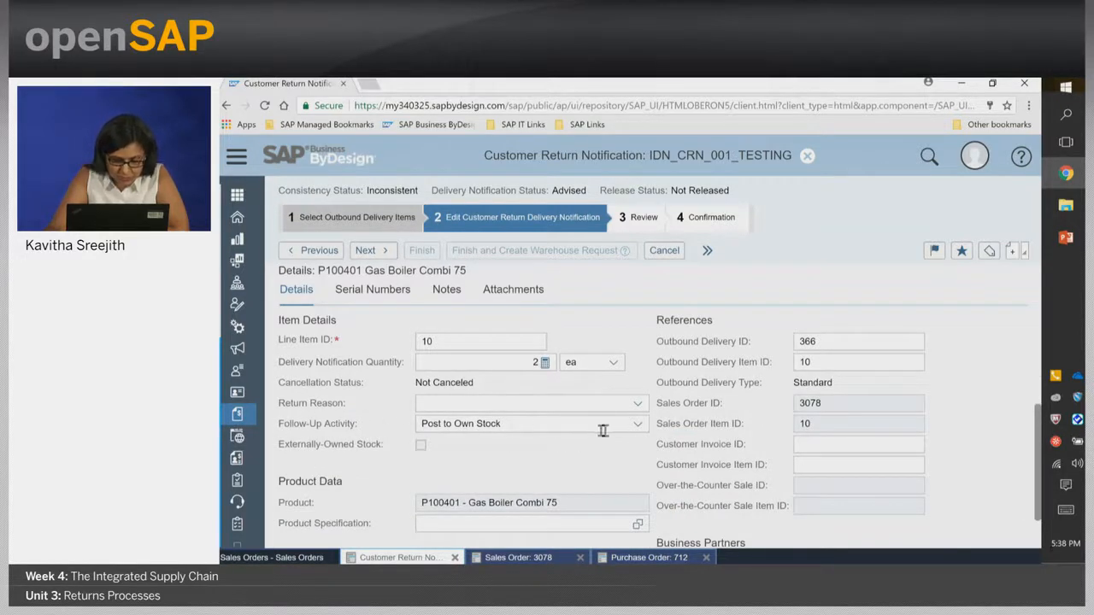
click(639, 430)
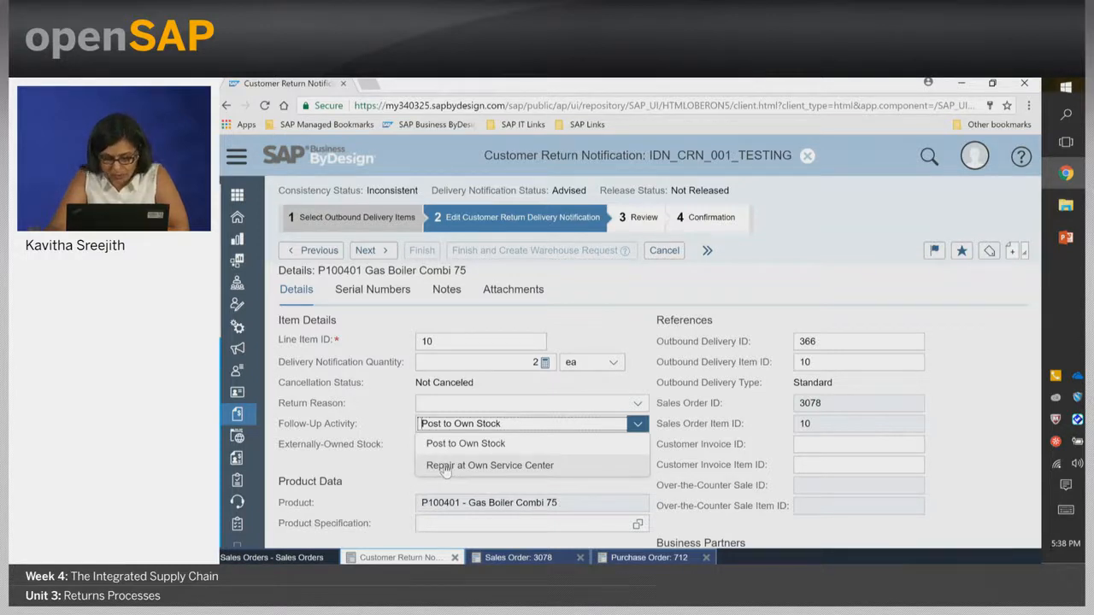
click(366, 466)
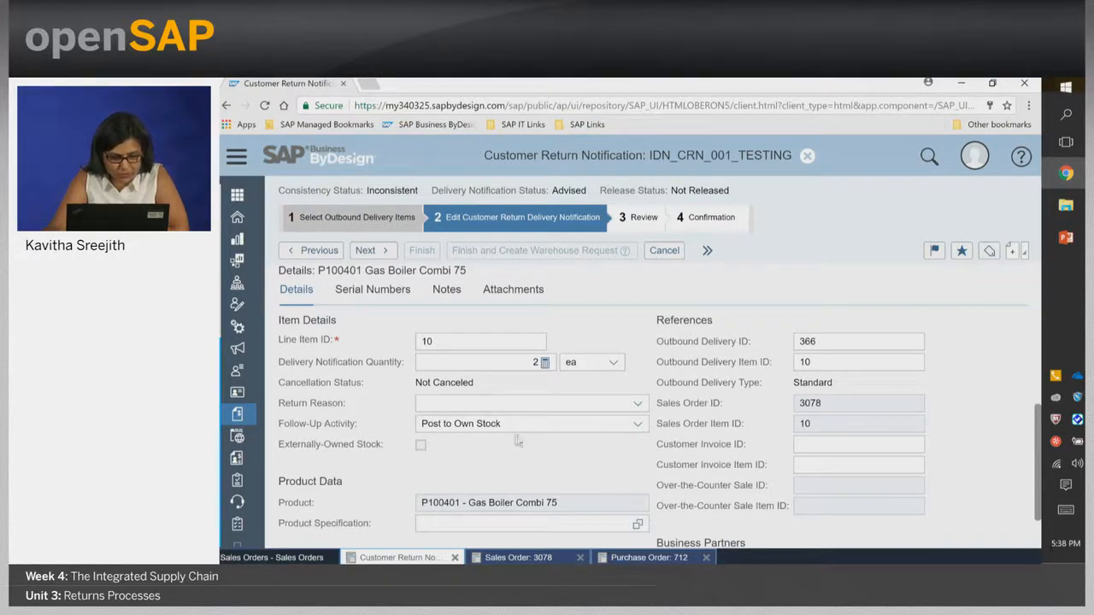
Proceed to the review of the customer return notification and finish it
scroll(623, 455, up, 5)
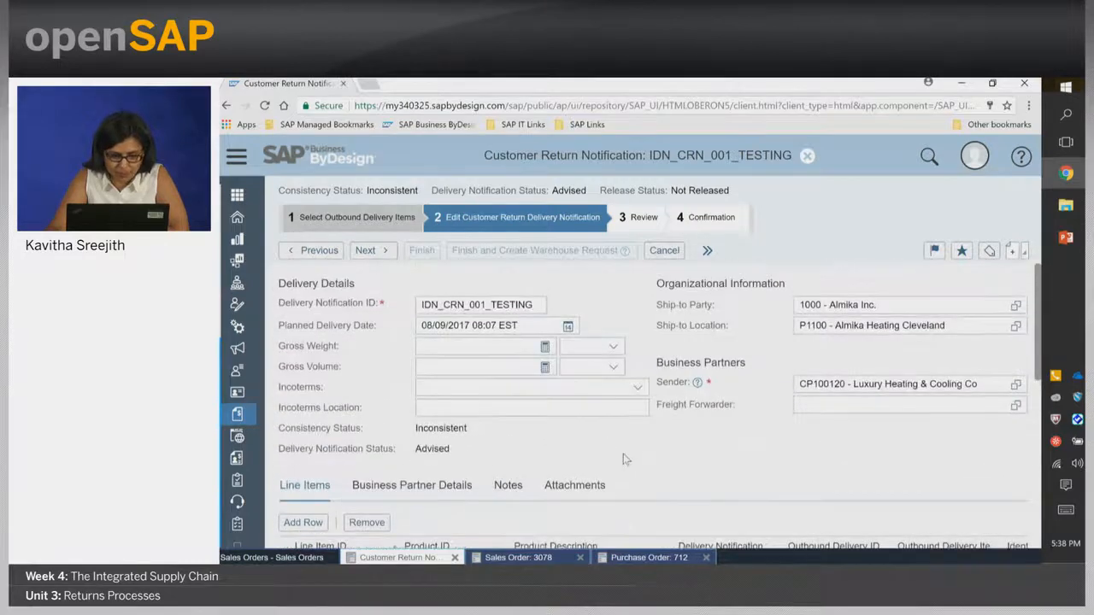
scroll(623, 457, down, 2)
scroll(623, 451, up, 3)
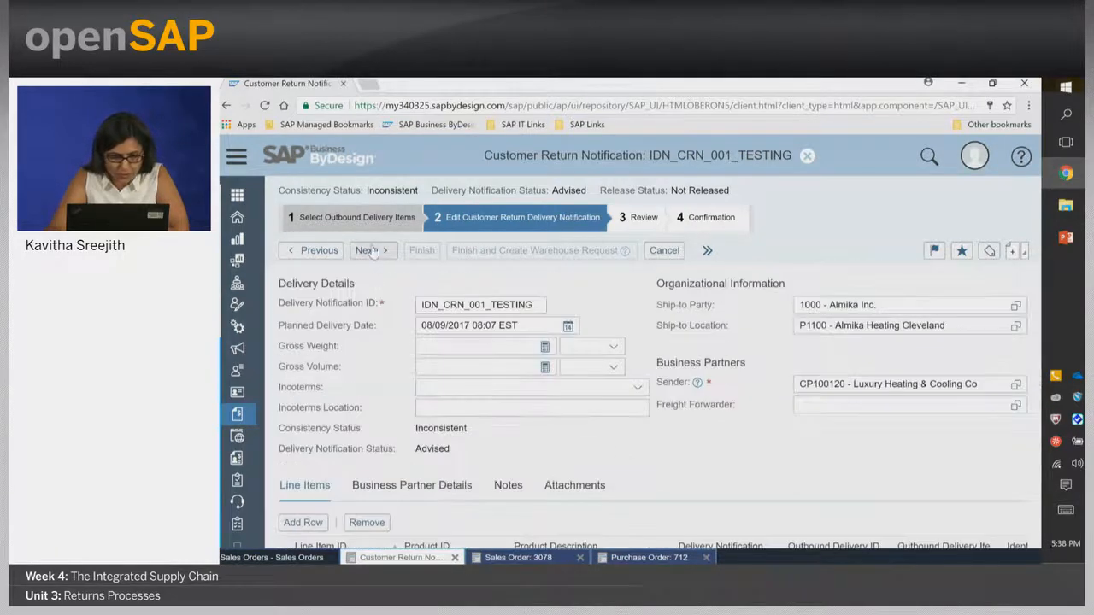
click(369, 249)
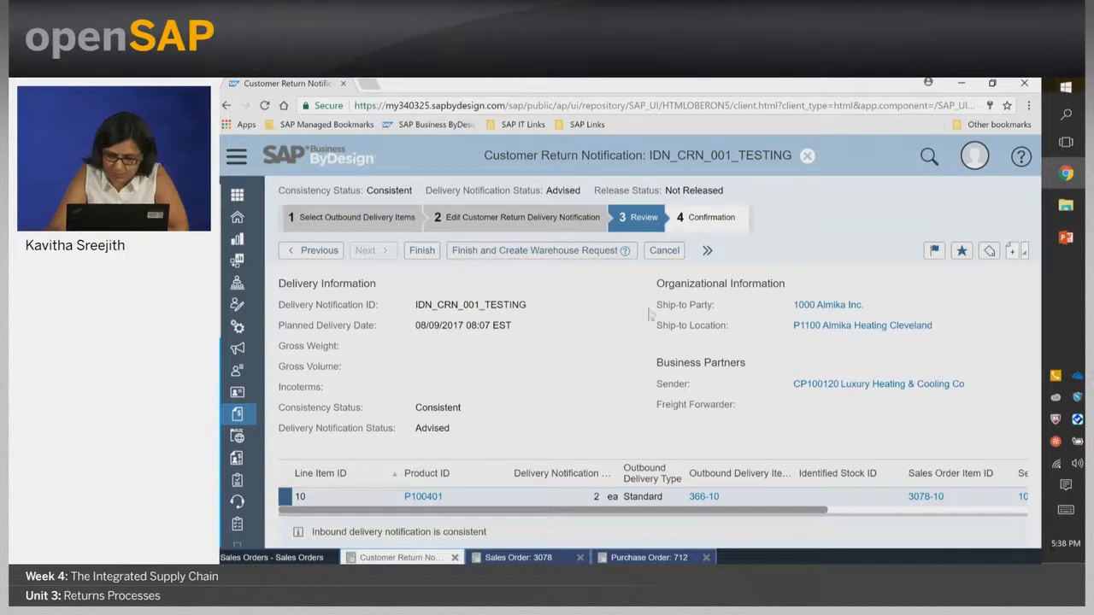
click(423, 257)
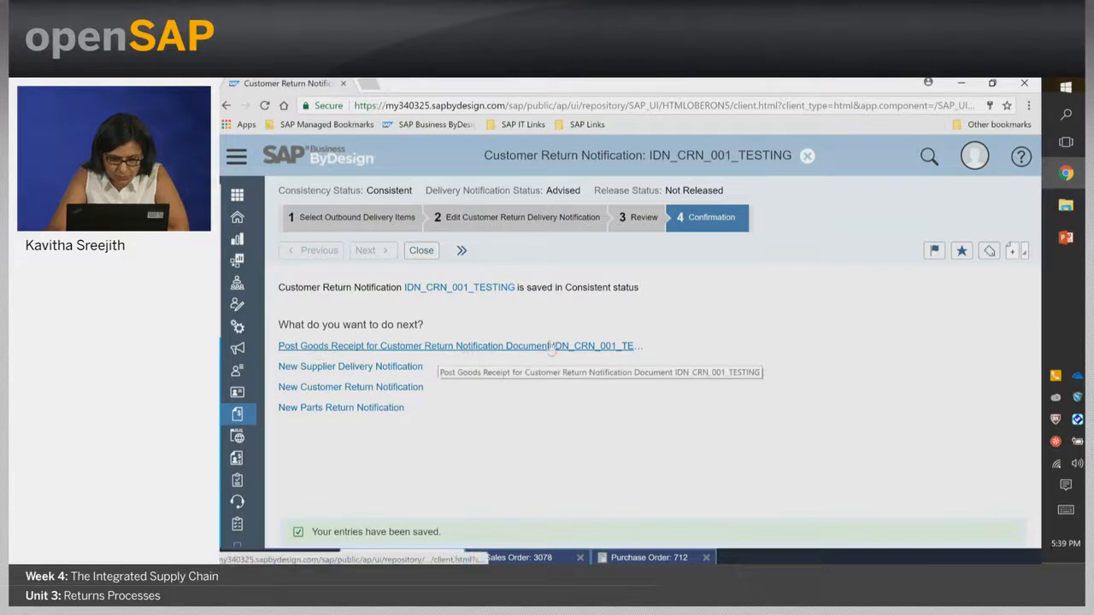
Post the goods receipt for the IDN_CRN_001_TESTING notification, using the proposed quantities as actual quantities
click(615, 346)
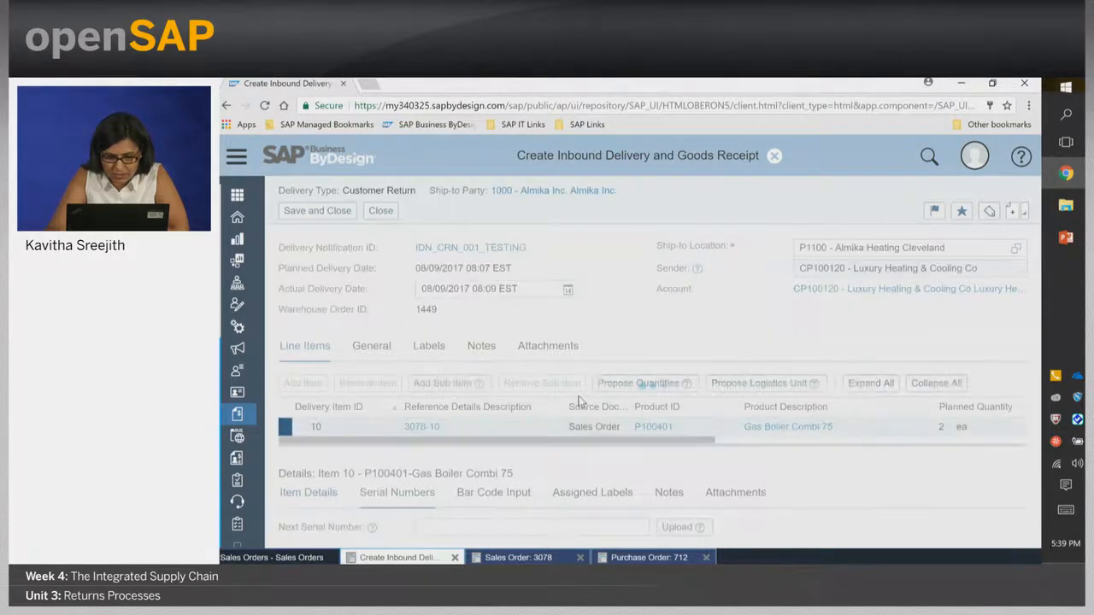
scroll(615, 441, right, 5)
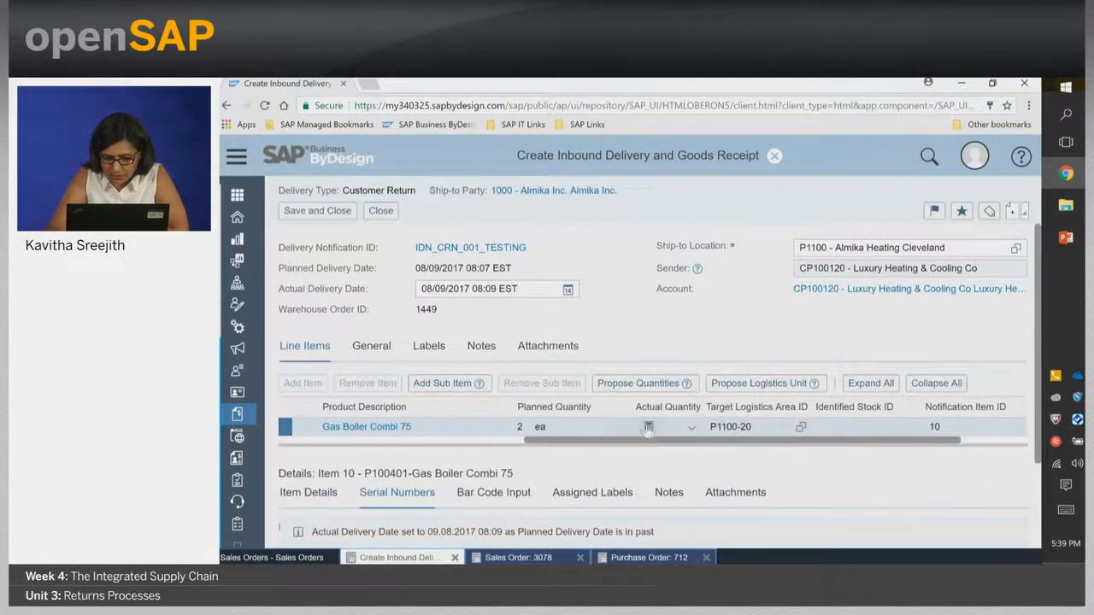
click(624, 387)
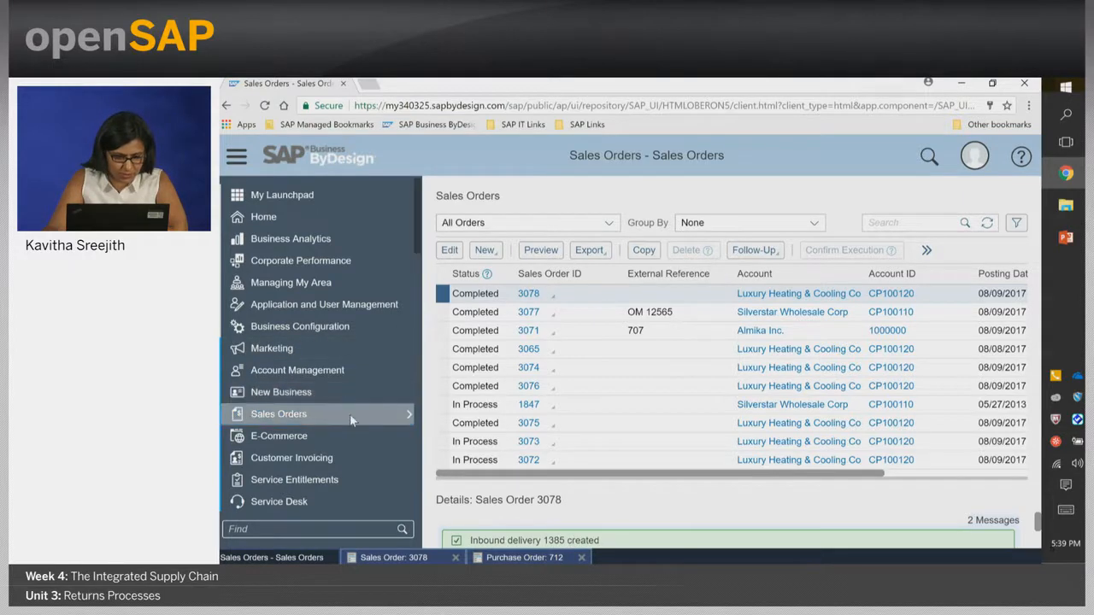
Open the Returns view of the Sales Orders work center and examine the items of the newest return
mouse_move(349, 414)
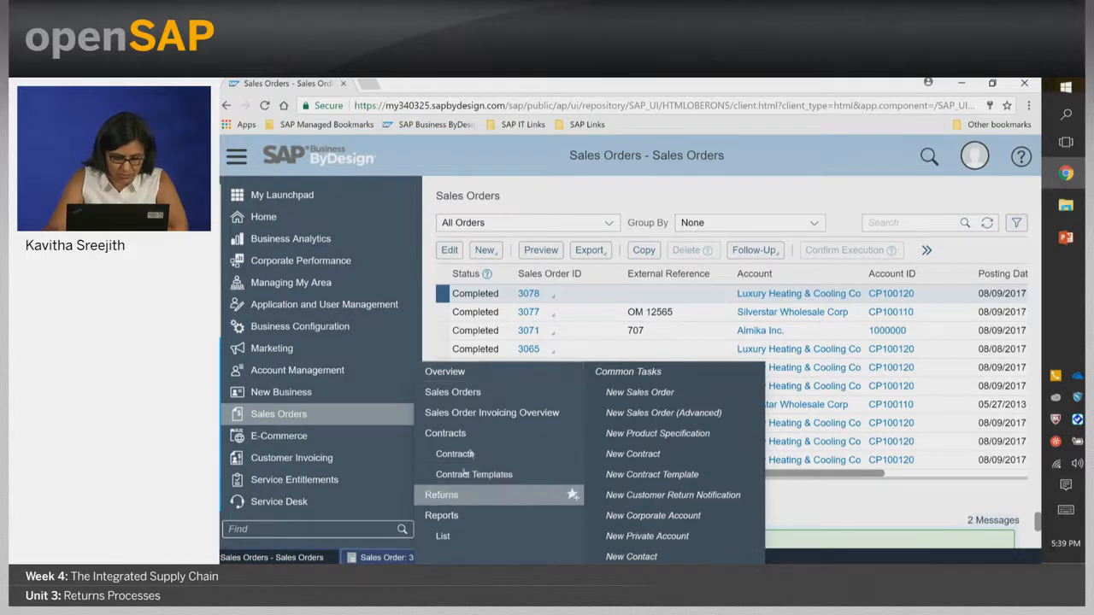
click(441, 495)
click(684, 311)
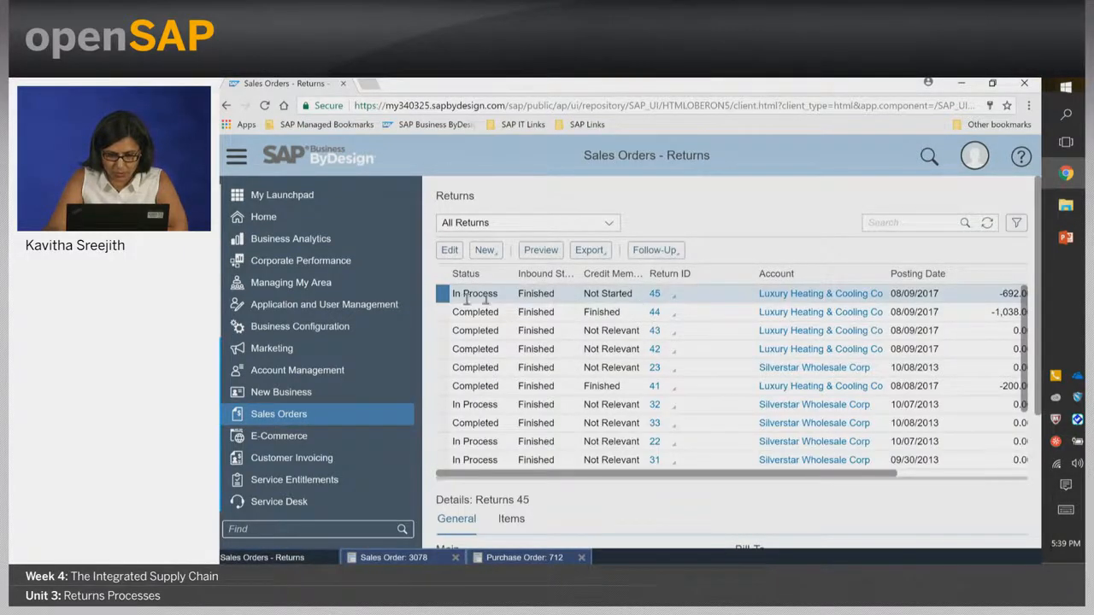
scroll(524, 498, down, 1)
click(511, 450)
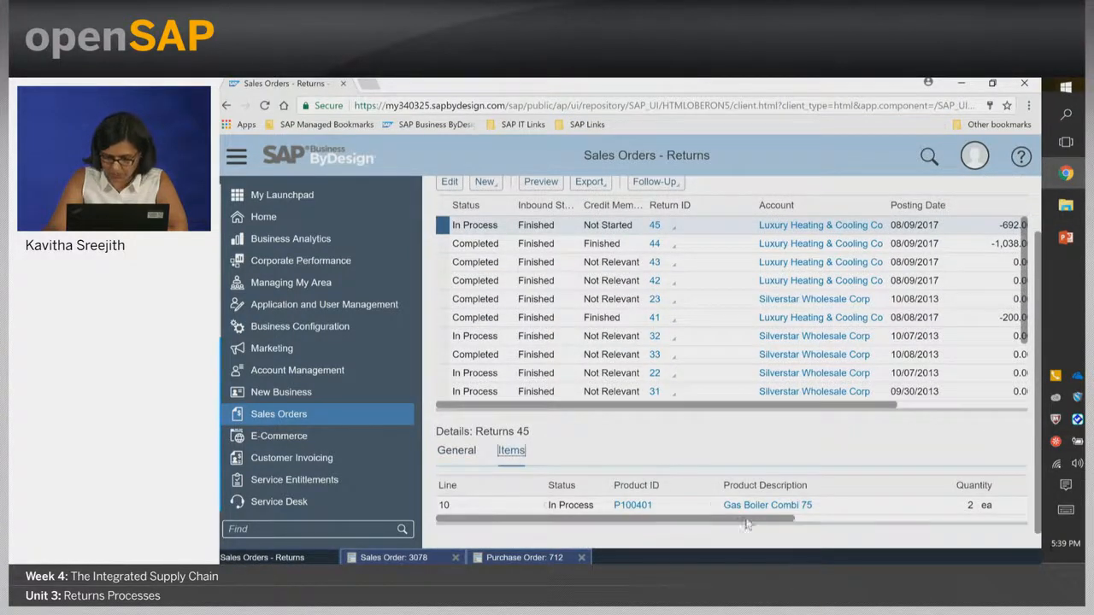
drag(758, 522, 712, 531)
scroll(774, 452, up, 1)
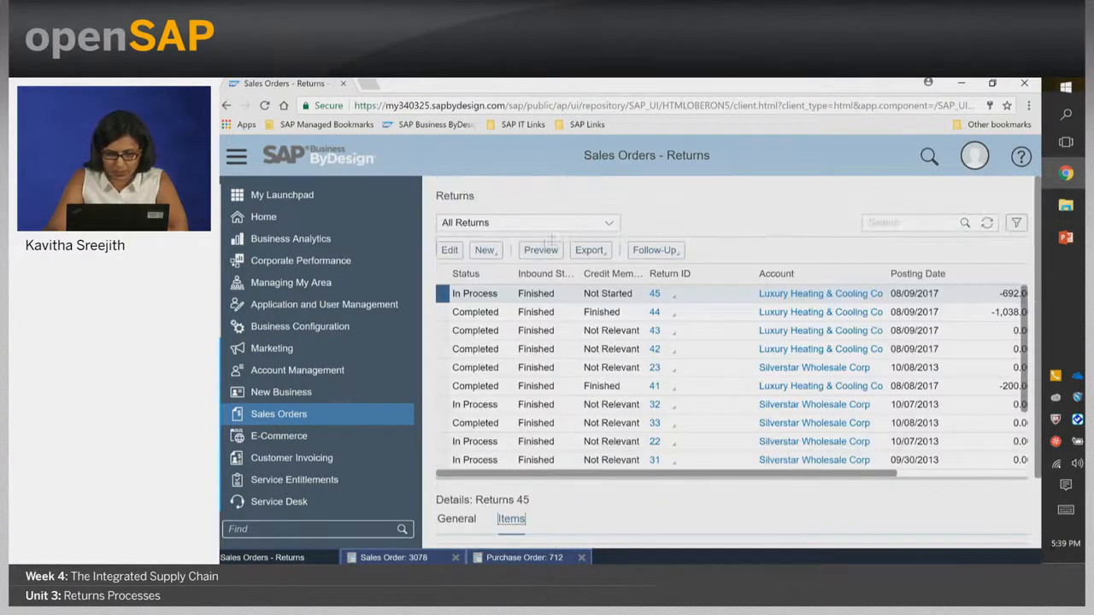
Open the newest in-process return for editing, check its items, and release it with a credit memo
click(451, 250)
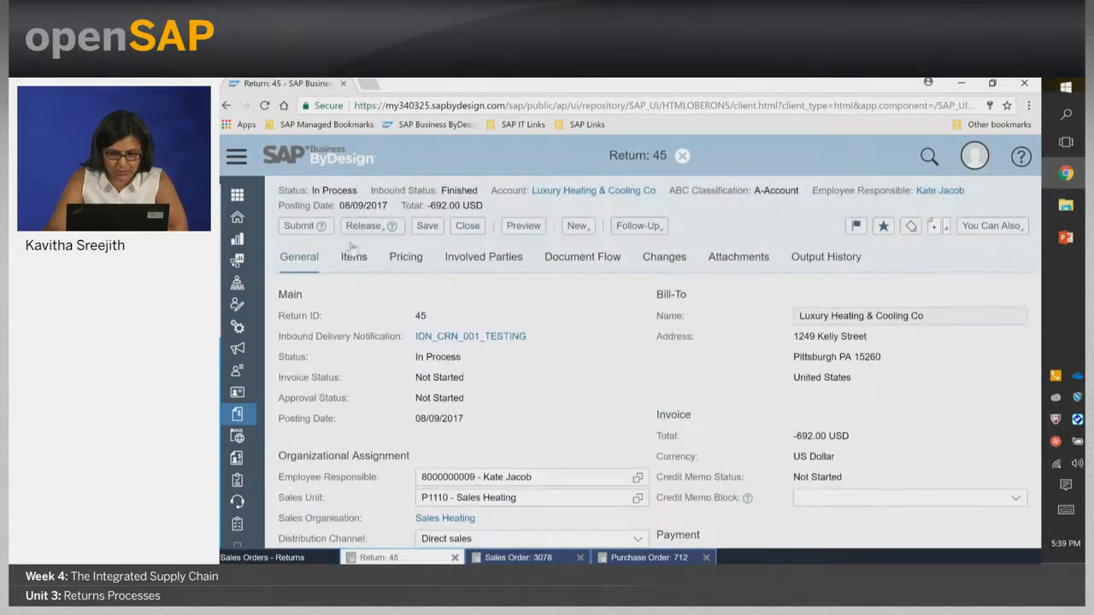
click(354, 257)
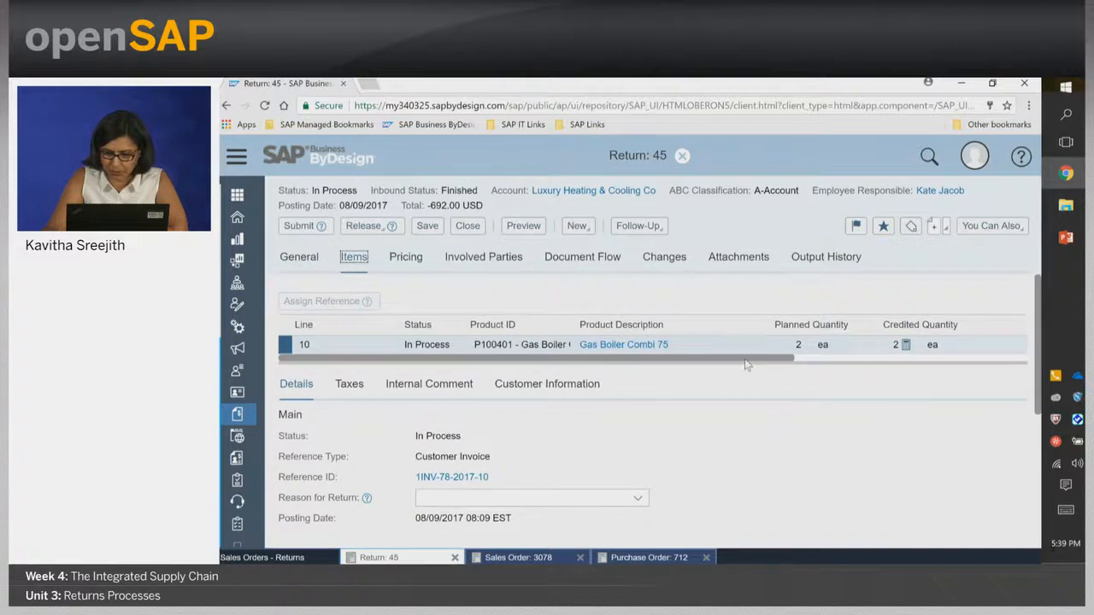
mouse_move(750, 360)
mouse_down()
mouse_move(912, 362)
mouse_move(759, 363)
mouse_up()
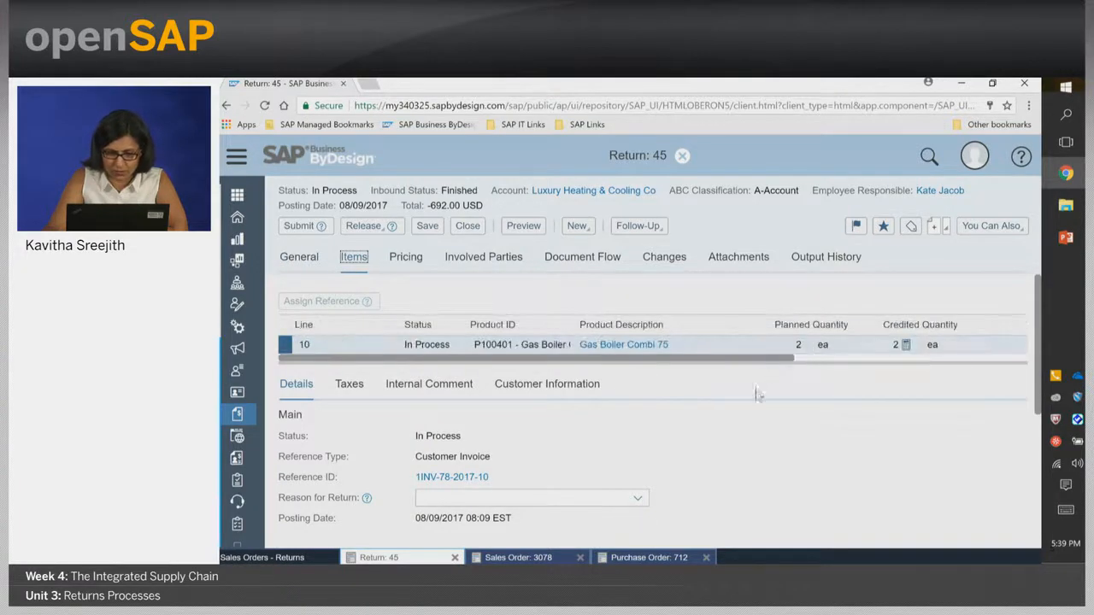
scroll(745, 405, down, 1)
scroll(745, 405, up, 1)
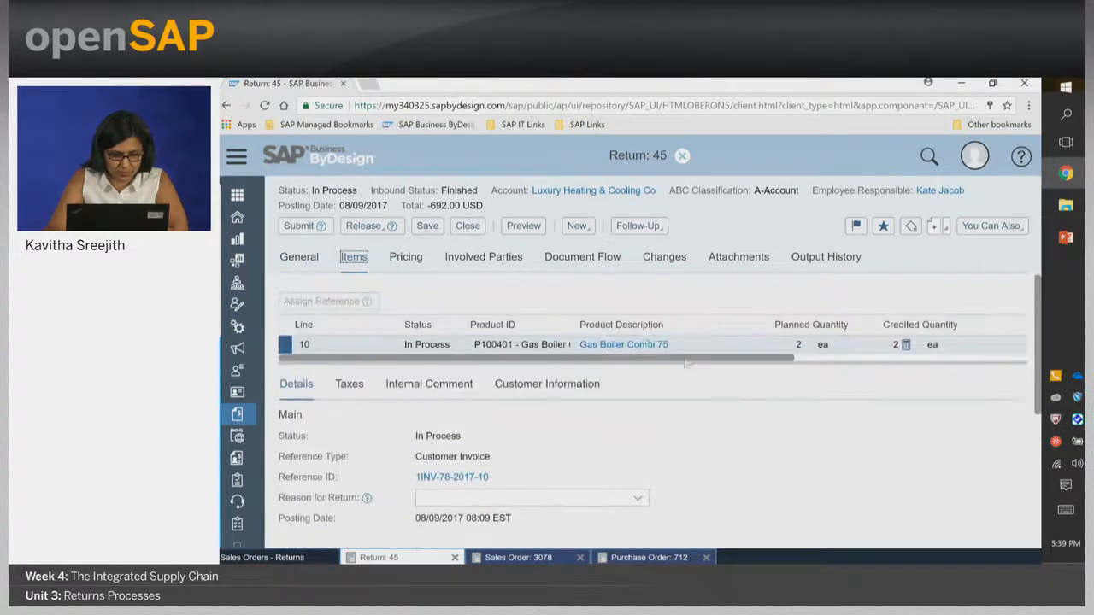
click(370, 227)
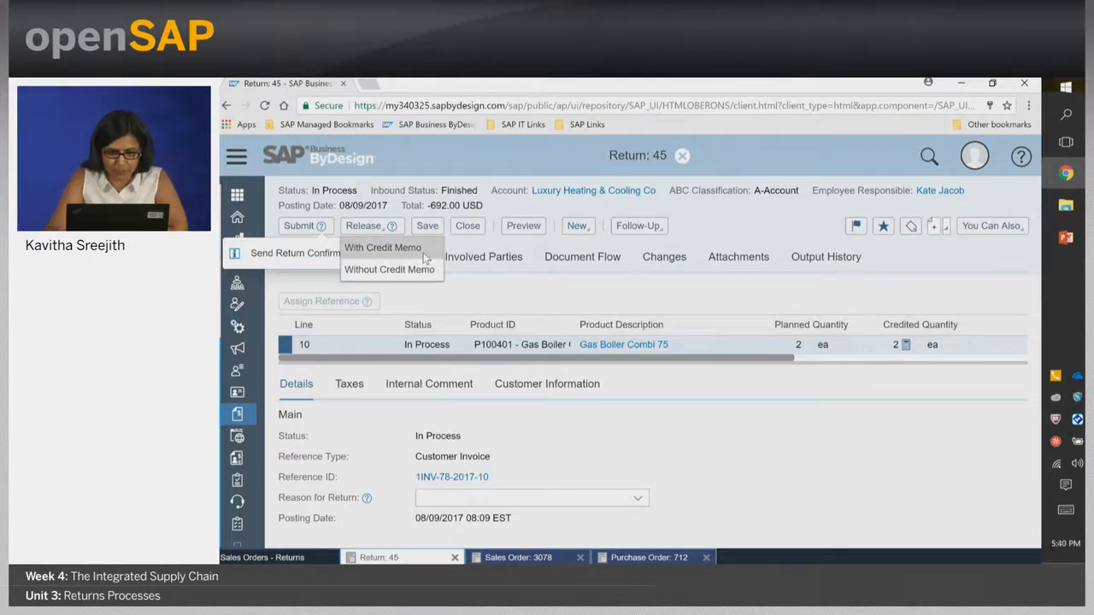
click(423, 250)
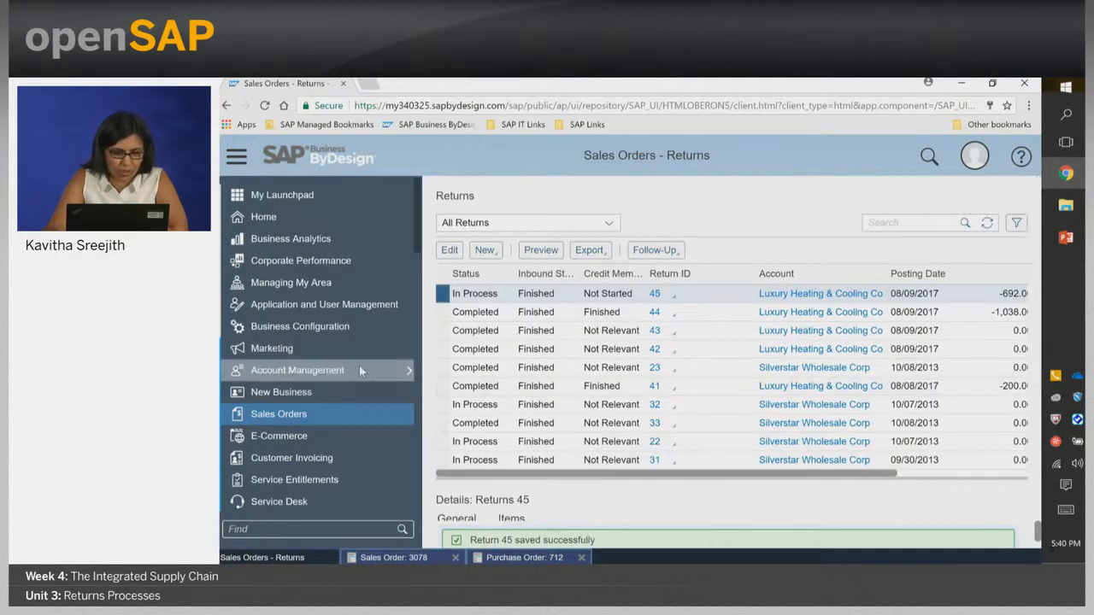
Open the invoice requests of the Customer Invoicing work center and invoice the customer return invoice request for IDN_CRN_001_TESTING
scroll(359, 365, down, 3)
mouse_move(348, 321)
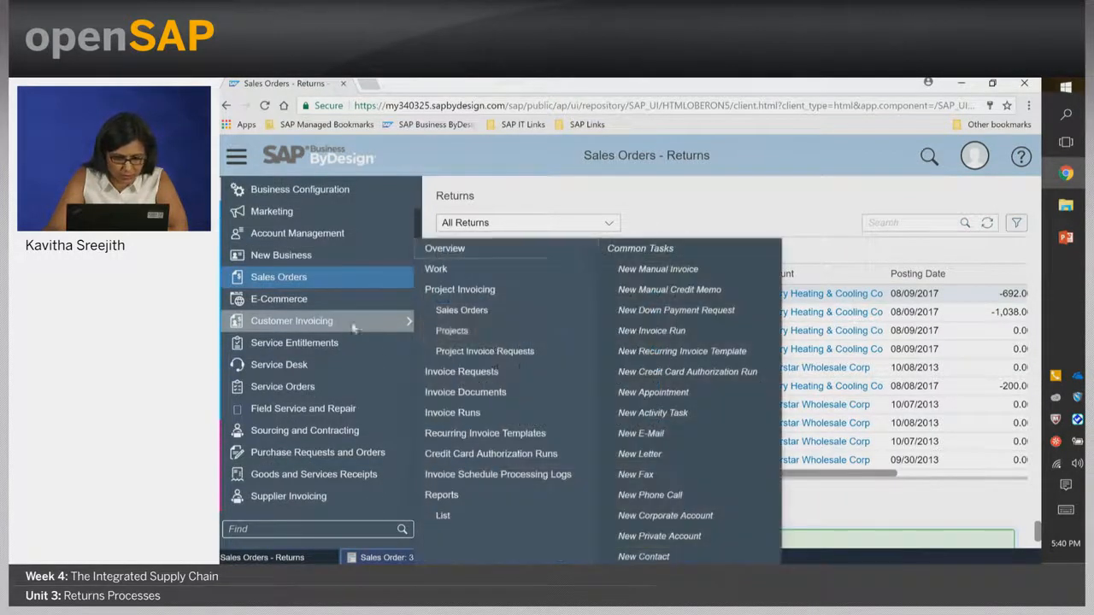
click(473, 380)
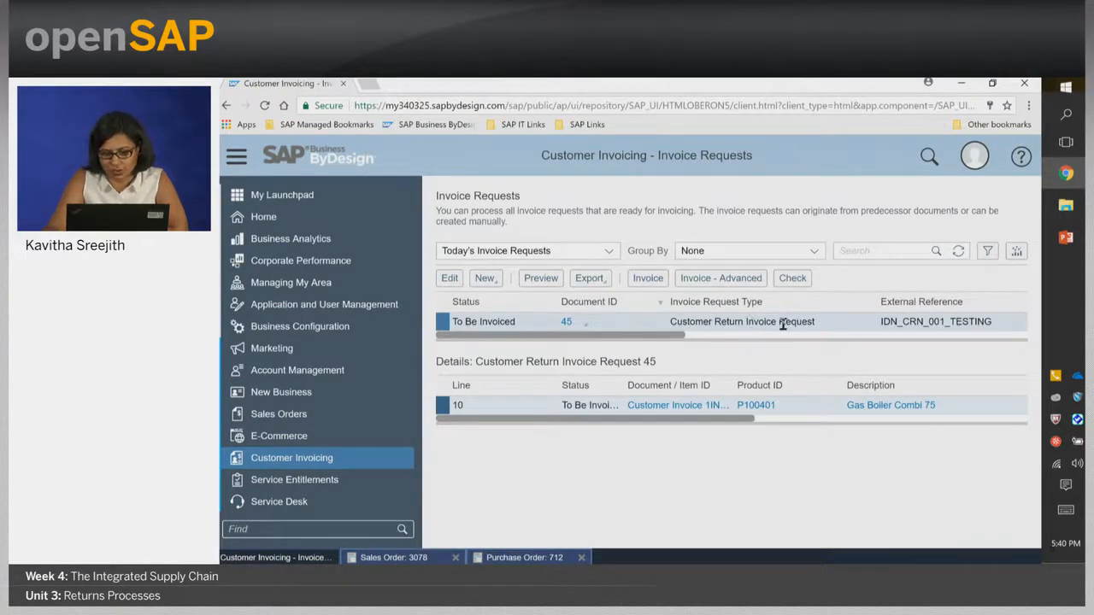
click(648, 278)
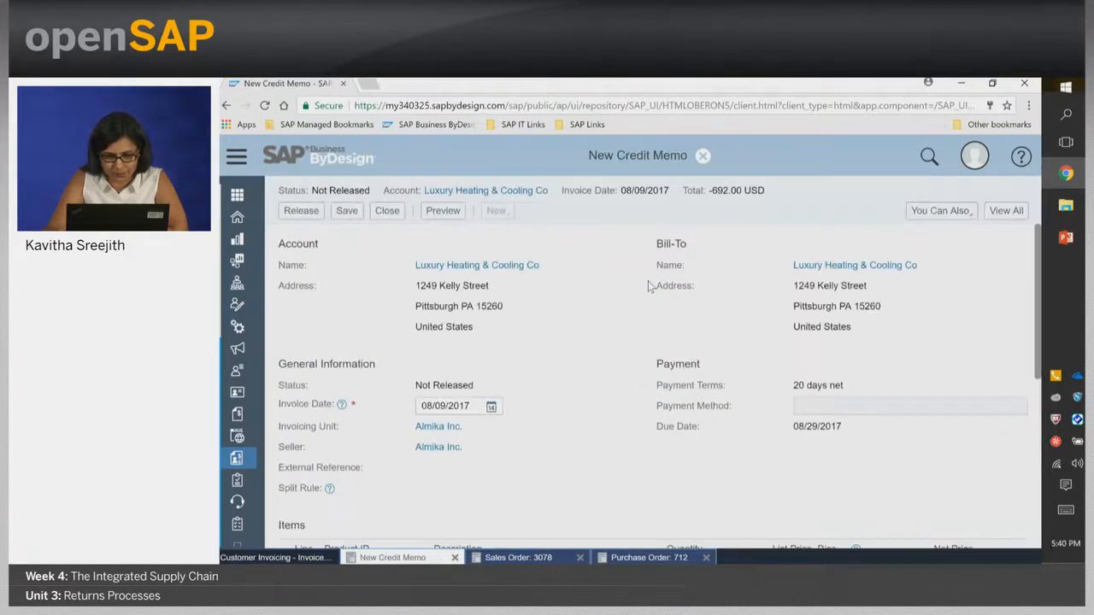
Check the item and totals of the new credit memo and save it
scroll(618, 384, down, 4)
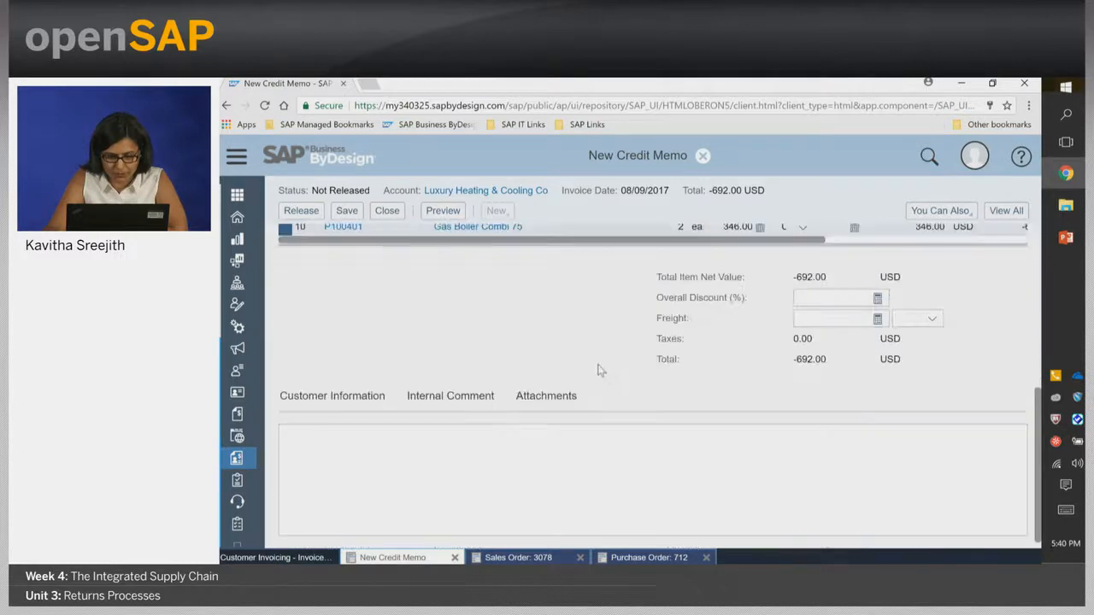
scroll(599, 371, up, 2)
drag(774, 378, 723, 368)
scroll(647, 411, up, 3)
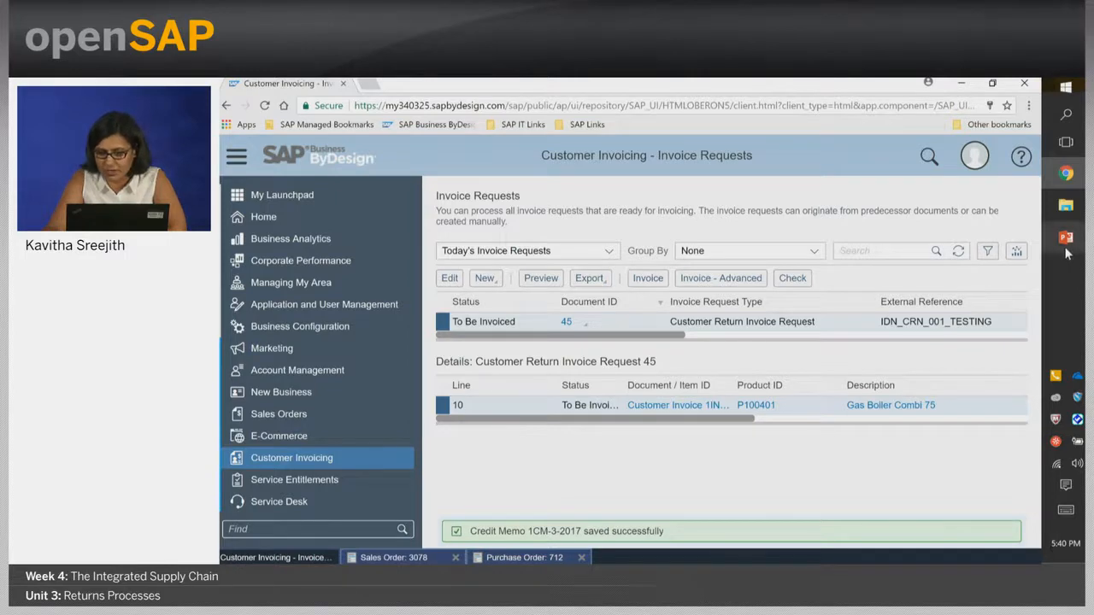
Switch to the PowerPoint slide show and advance to the business overview slide on returns to suppliers
mouse_move(1066, 243)
click(998, 303)
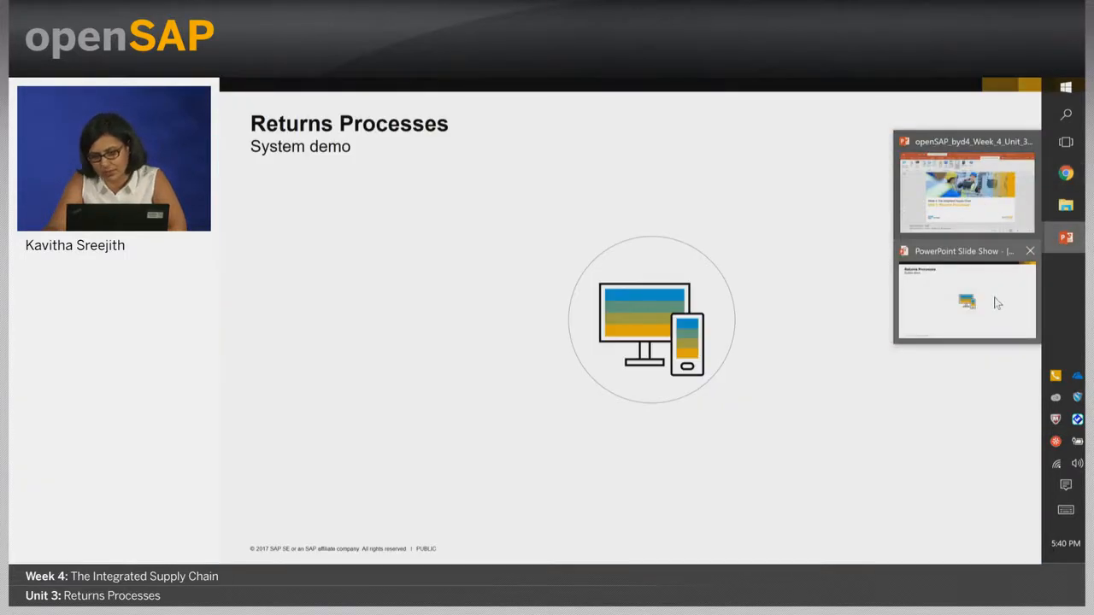
click(842, 385)
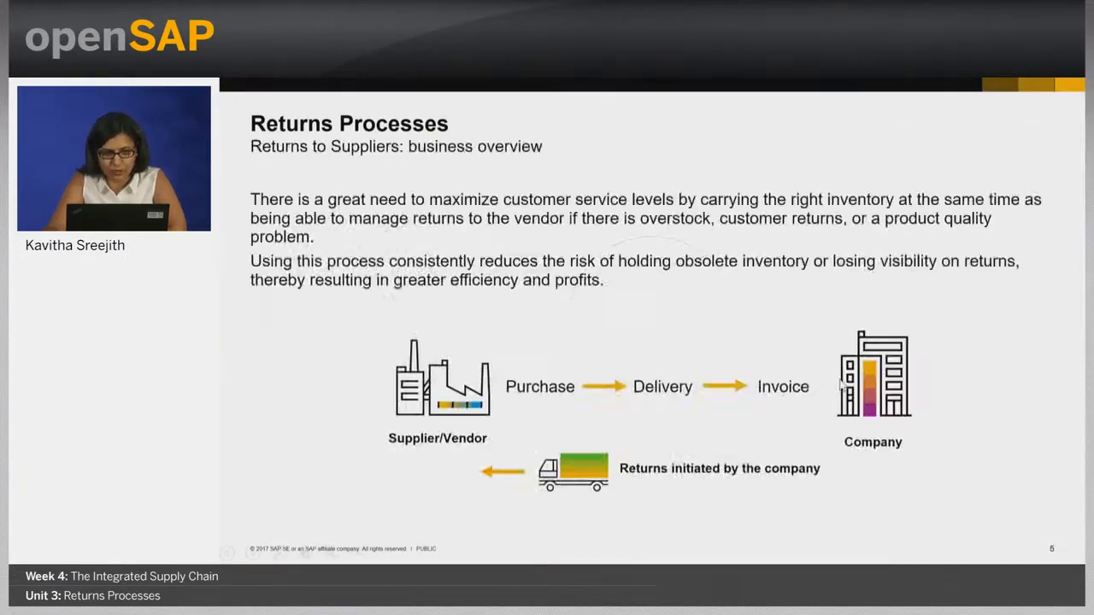
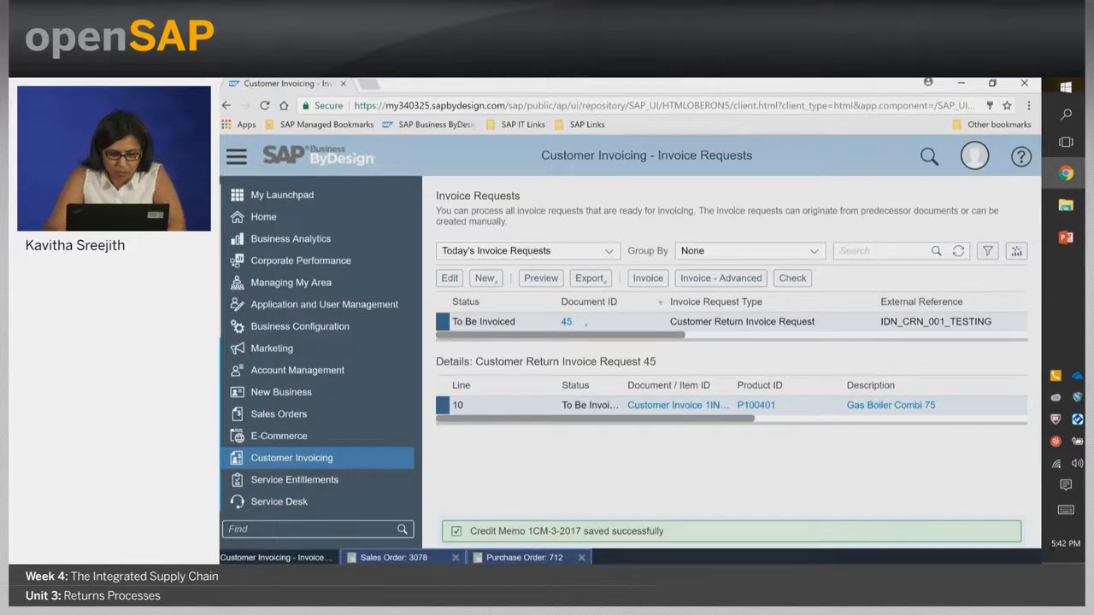
Return to SAP Business ByDesign and examine the items and document flow of purchase order 712
click(513, 557)
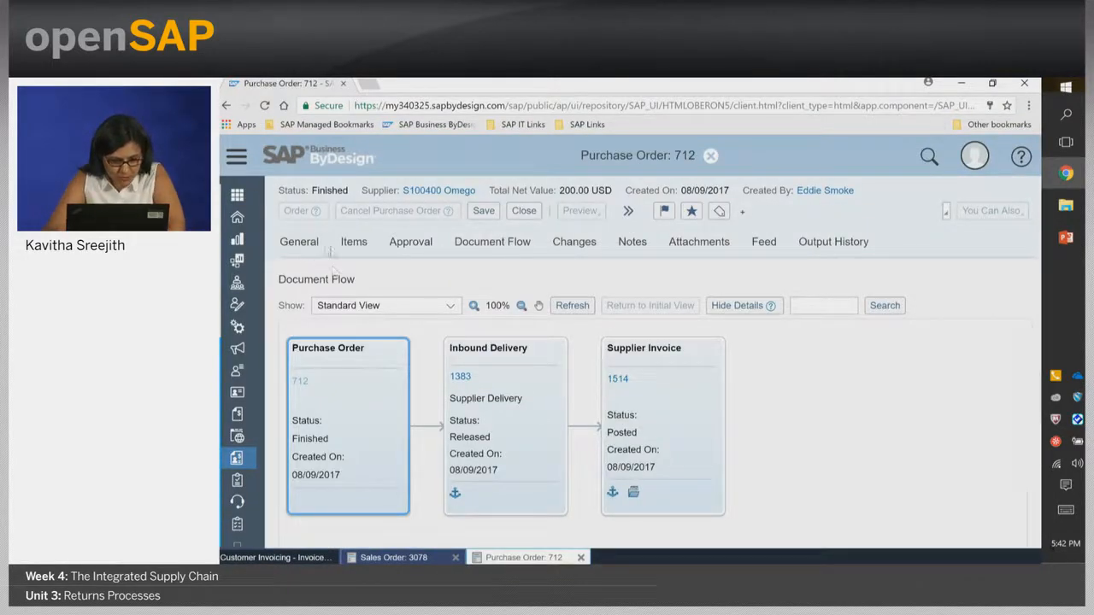
click(356, 251)
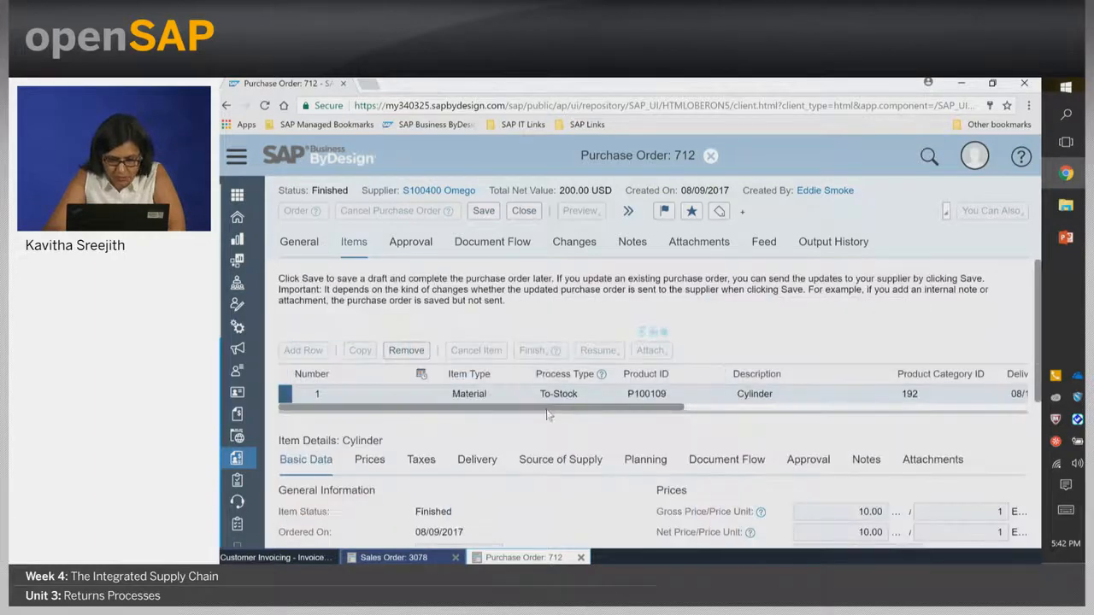
drag(548, 415, 658, 415)
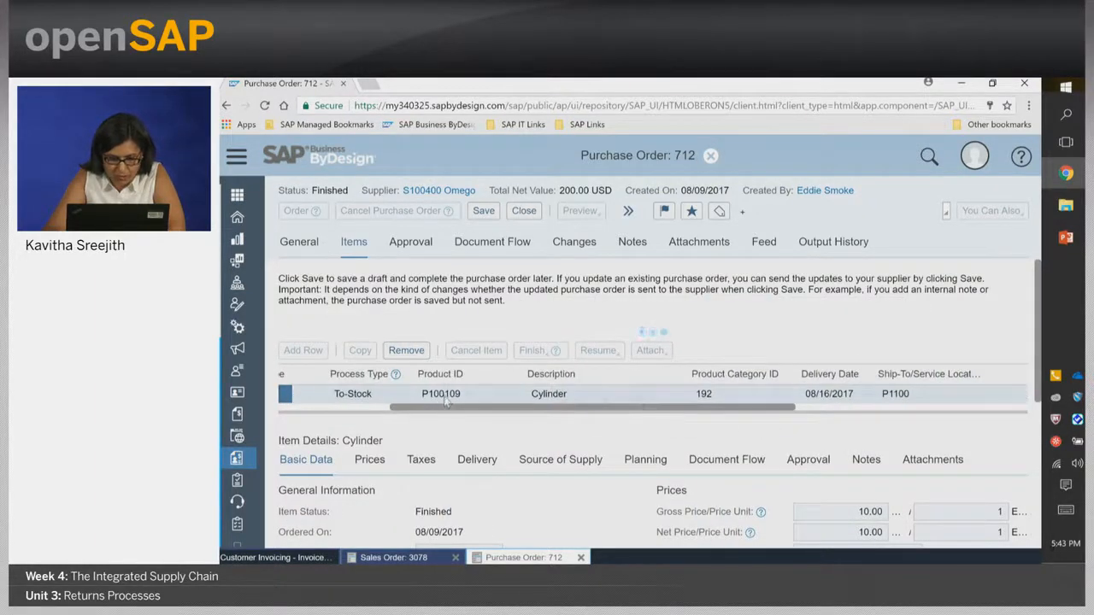
drag(500, 405, 438, 401)
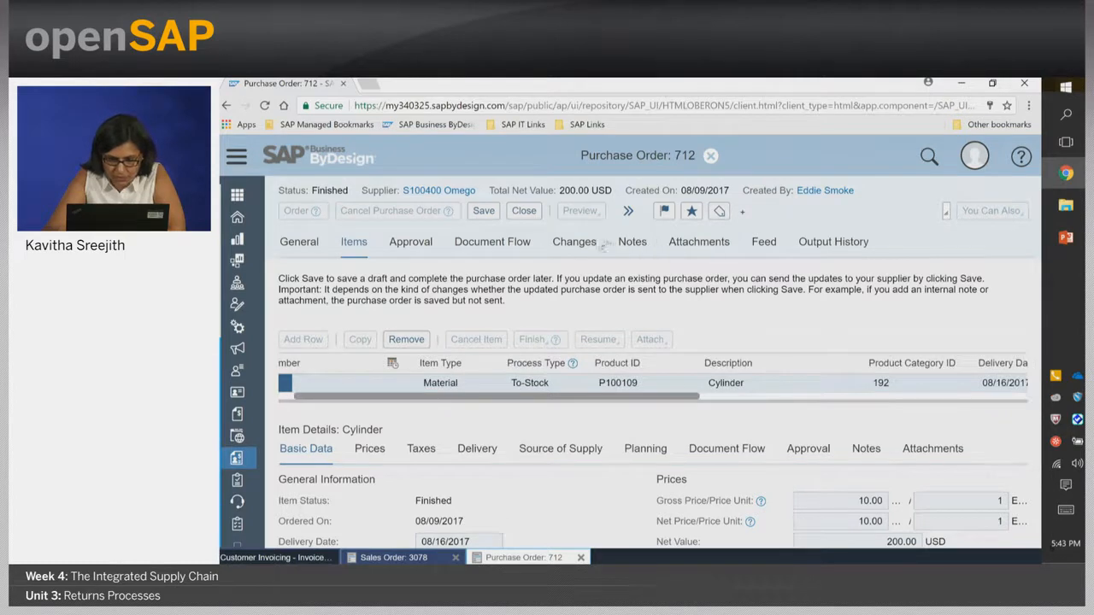
click(495, 243)
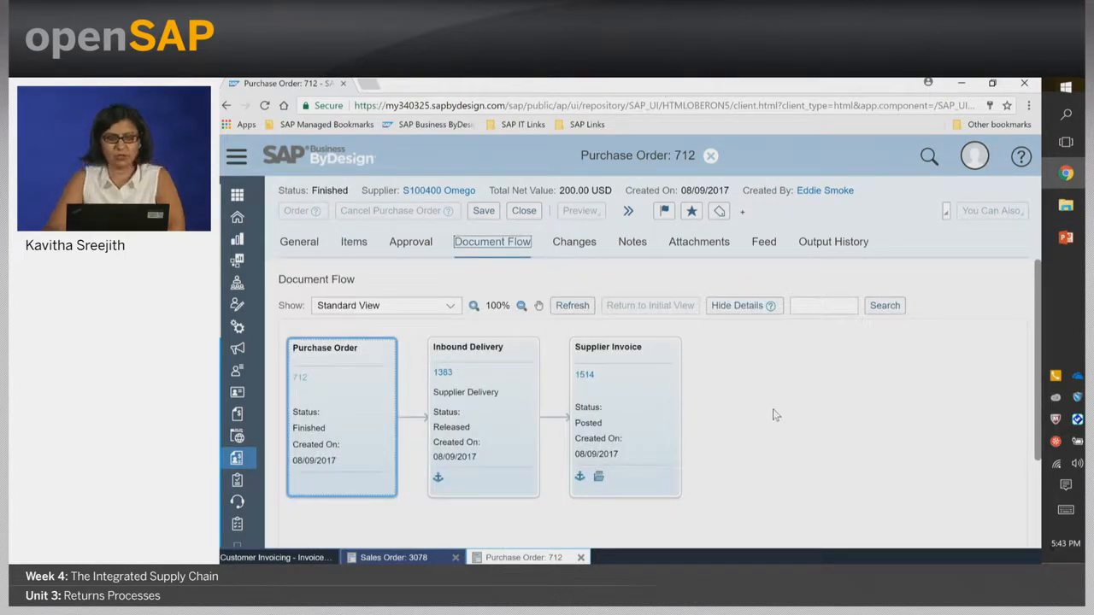
Start the common task for creating a new return to supplier
click(236, 159)
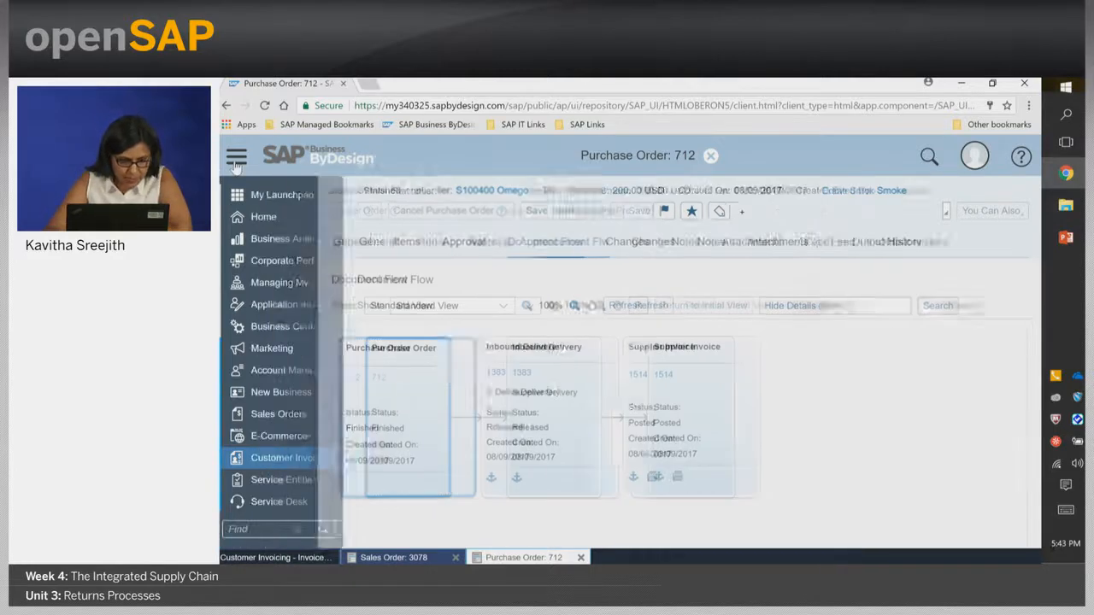
scroll(330, 368, down, 5)
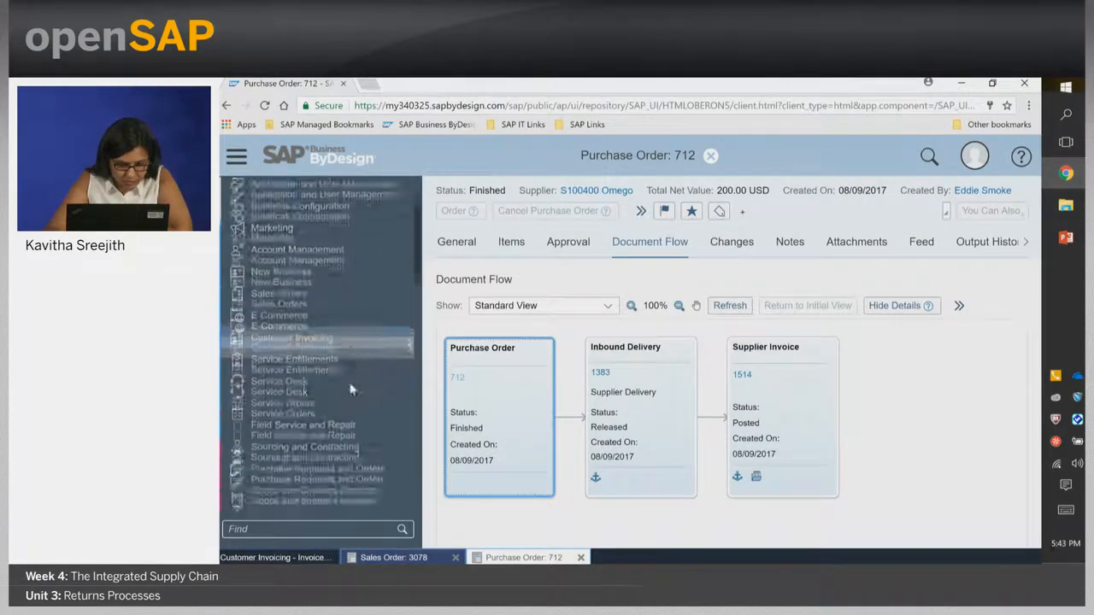
scroll(354, 385, down, 2)
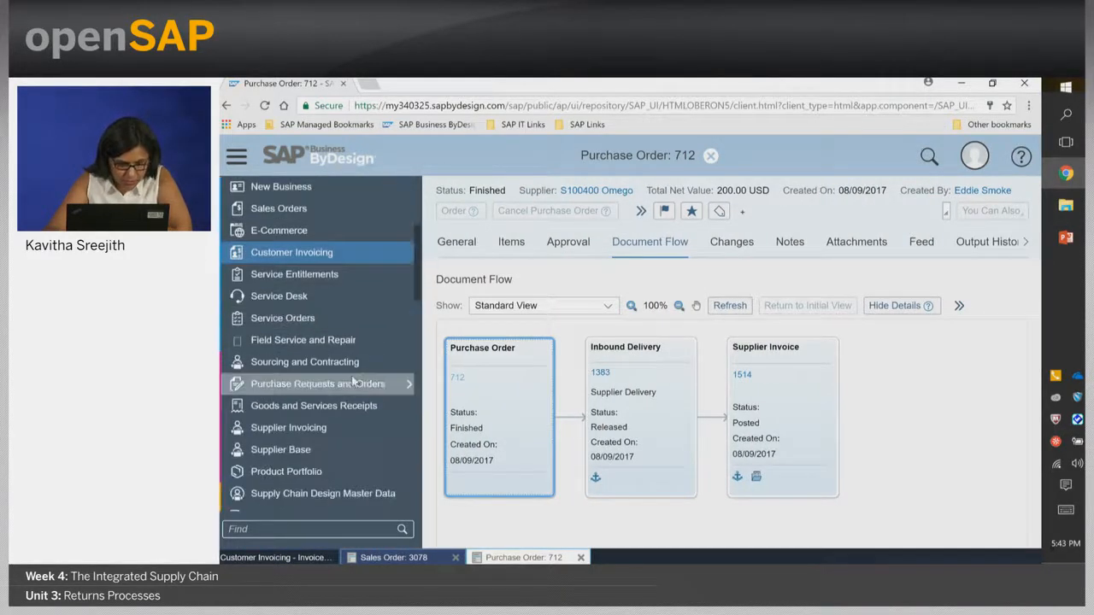
mouse_move(356, 391)
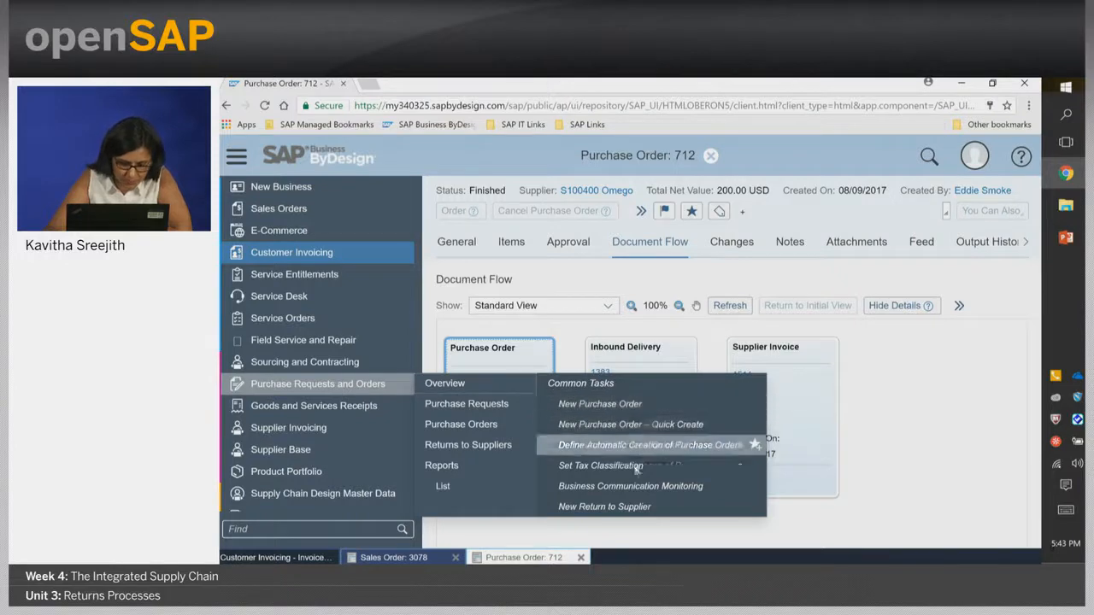
scroll(334, 399, down, 5)
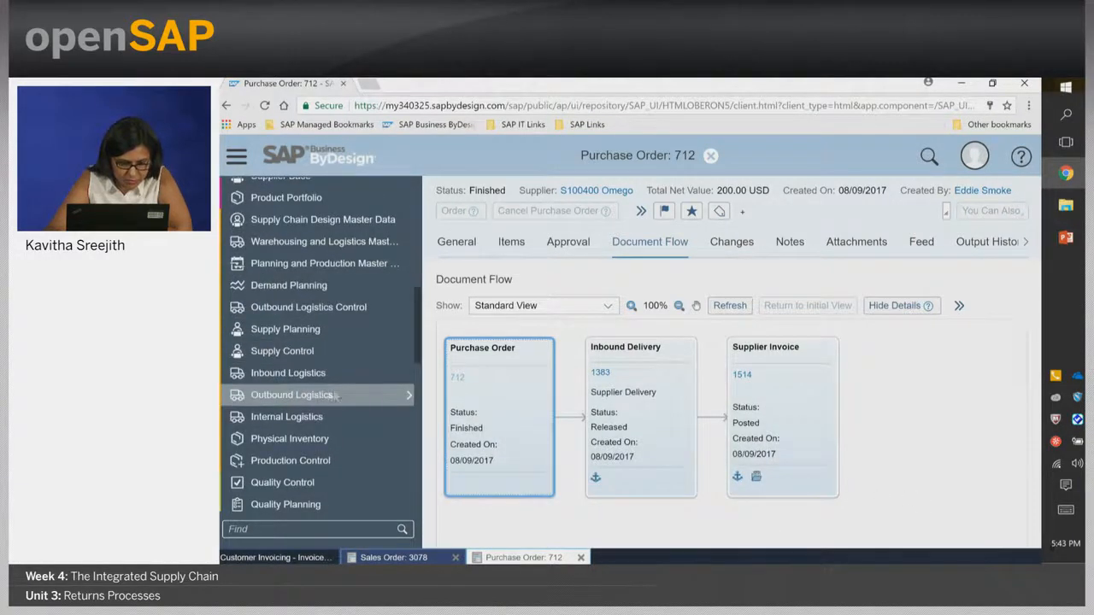
click(628, 269)
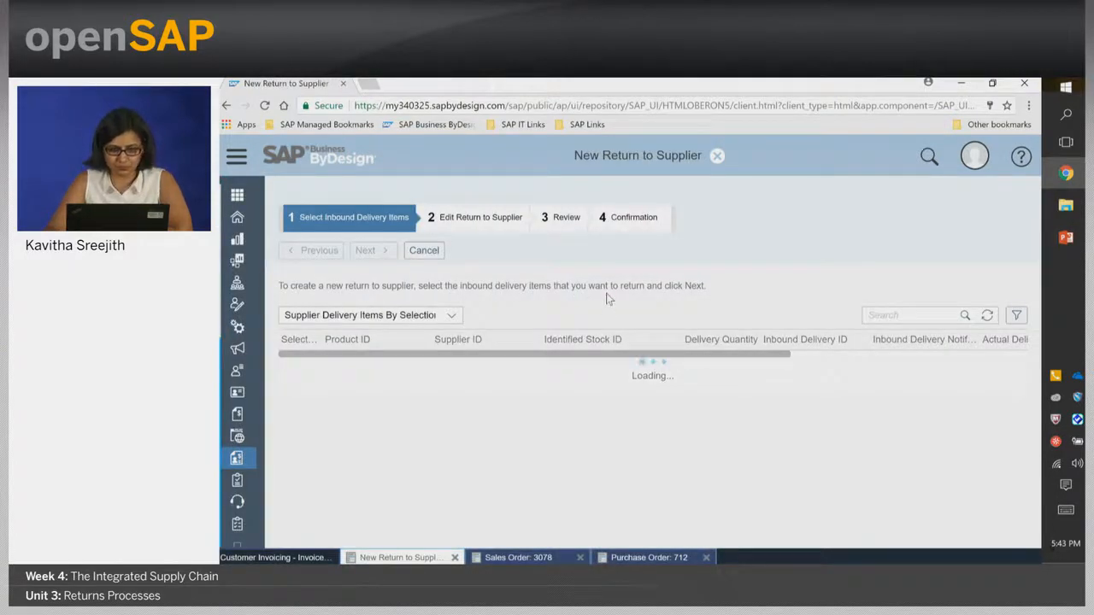
Search the supplier delivery items for product P100109 and check their purchase order item IDs
click(876, 314)
text(P1)
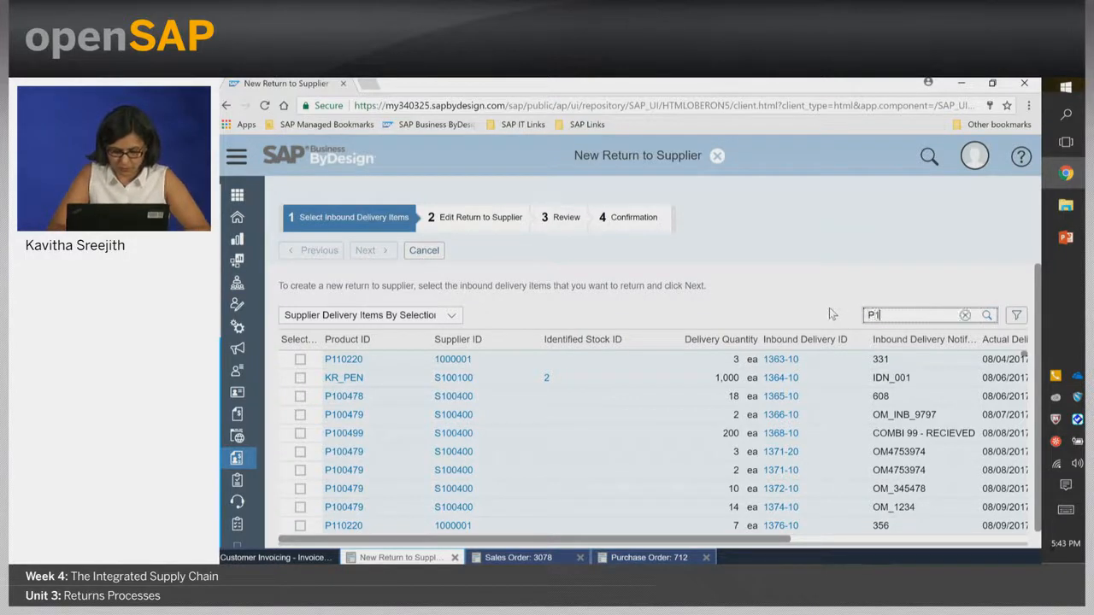
text(00109)
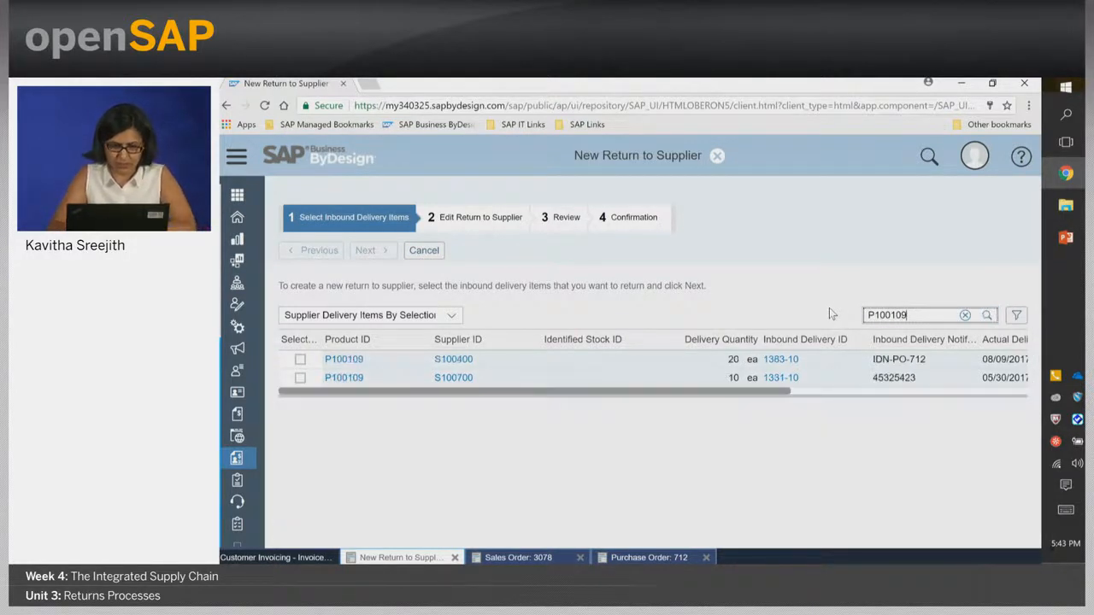
click(747, 391)
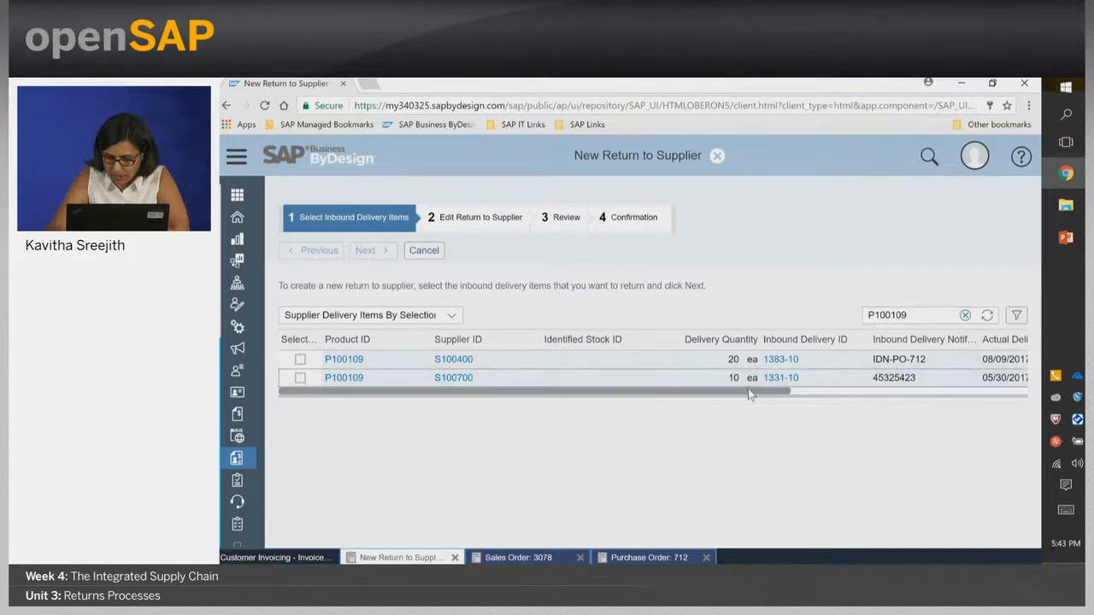
drag(752, 394, 823, 391)
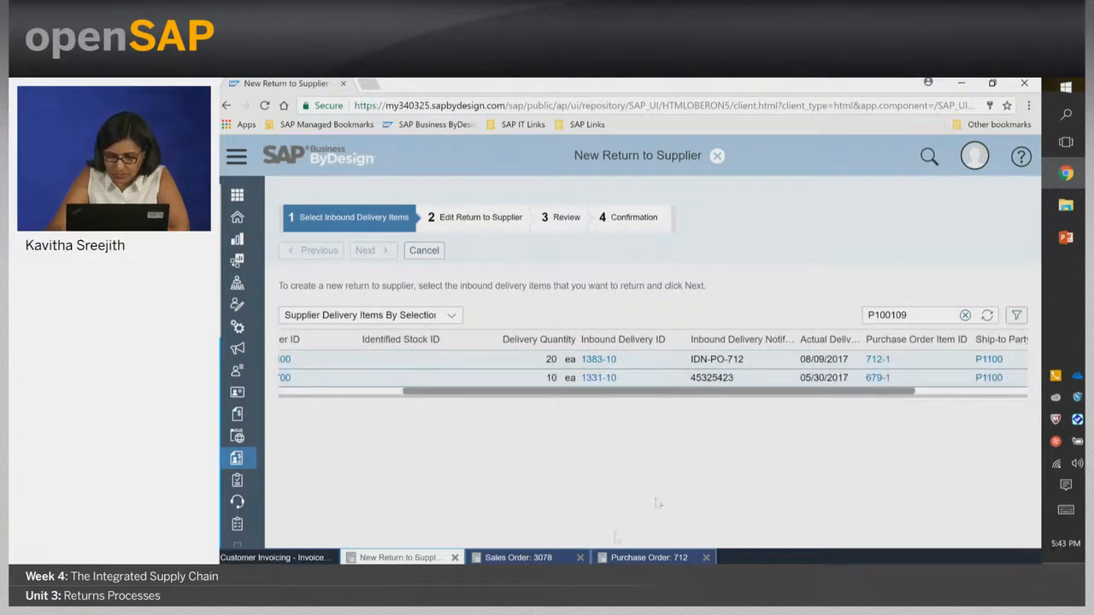
Cross-check with purchase order 712, select inbound delivery item 1383-10 for return, and proceed to editing the return
click(649, 558)
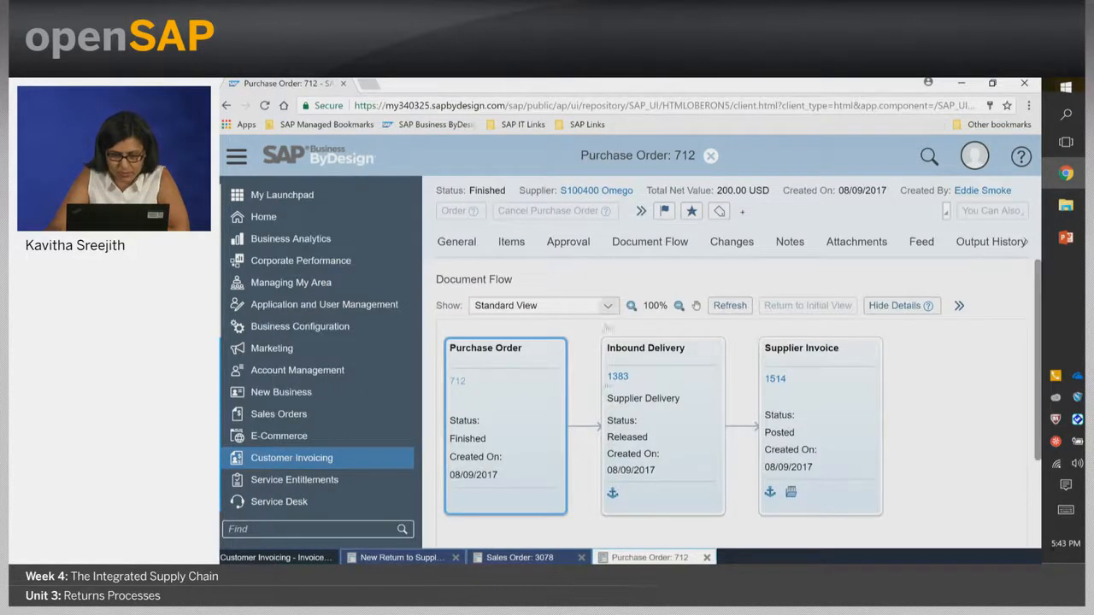
click(401, 557)
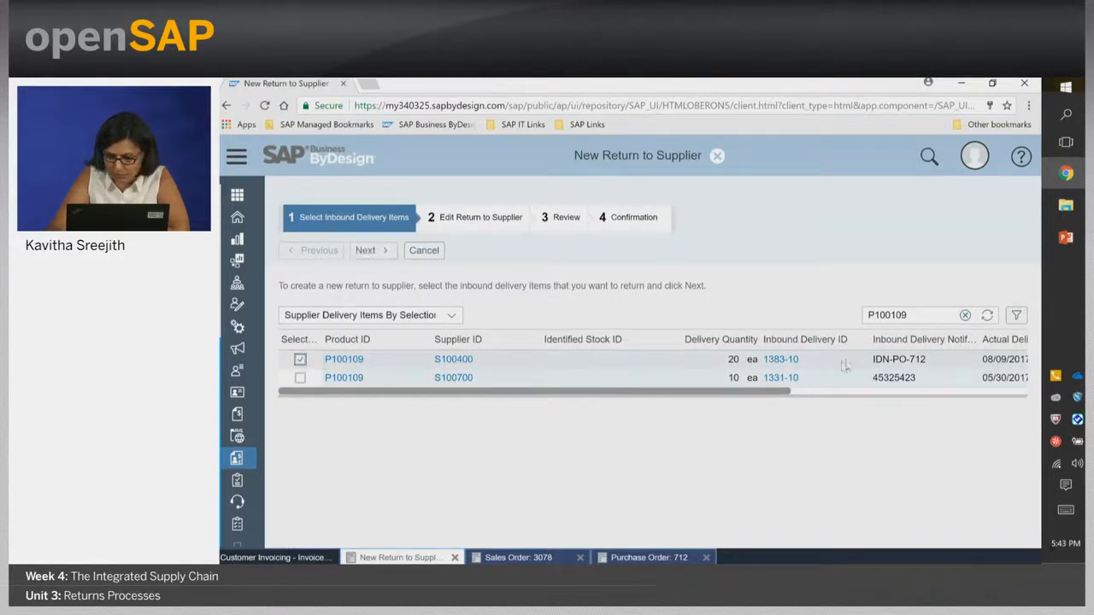
click(372, 250)
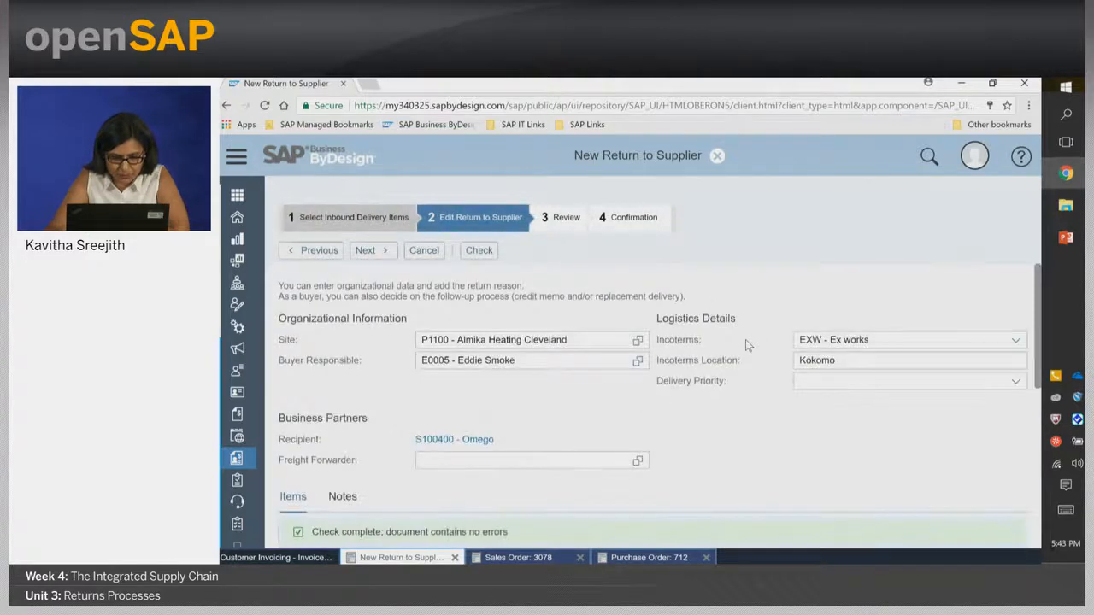
Re-enter P1100, Almika Heating Cleveland, as the site in the return's organizational information
scroll(745, 339, down, 1)
scroll(324, 282, up, 1)
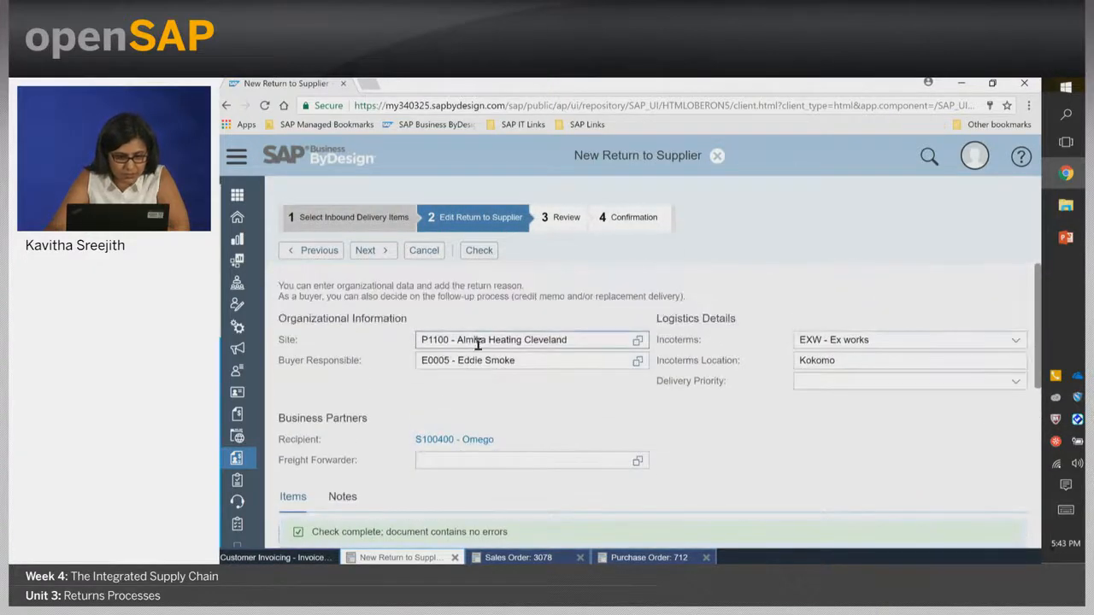
click(576, 341)
key(ctrl+a)
key(BackSpace)
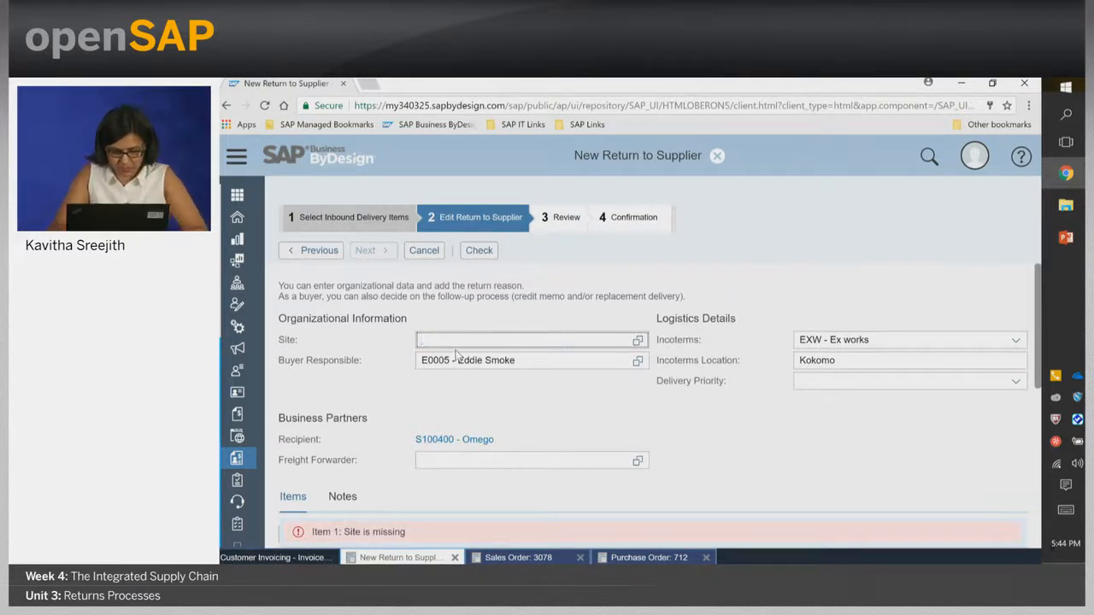
text(P1100)
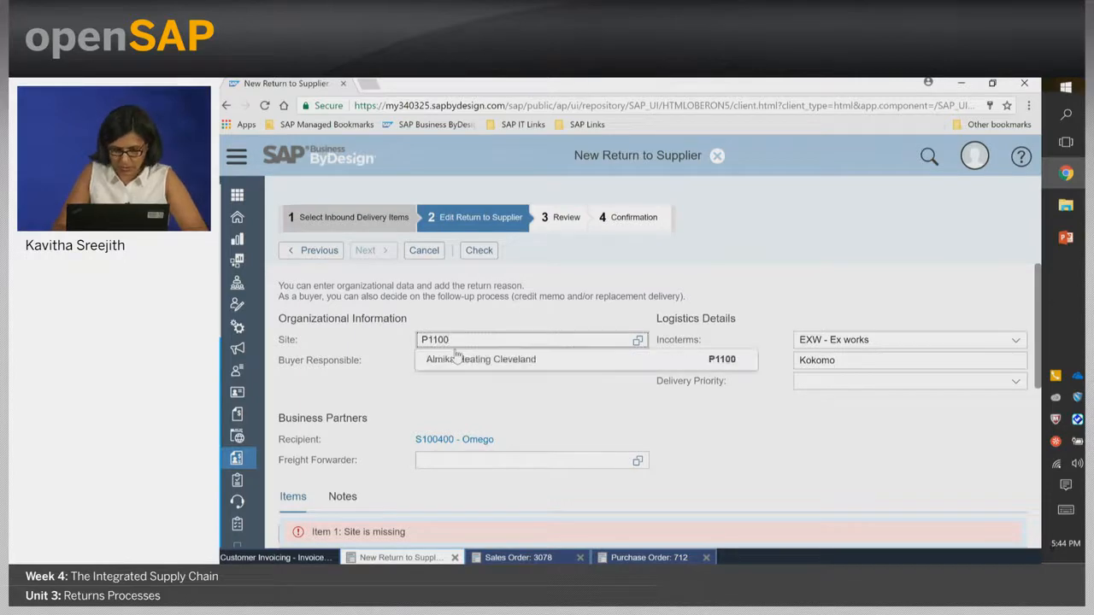
click(456, 357)
Check the return's logistics details and set the return quantity of item P100109 to 3
scroll(718, 369, down, 2)
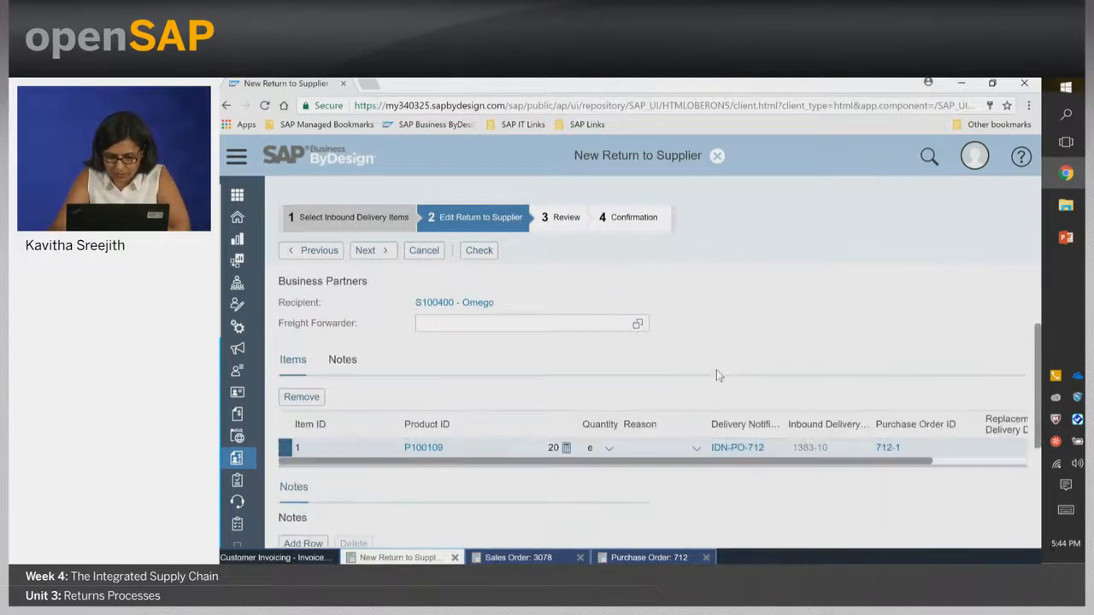
scroll(713, 368, up, 2)
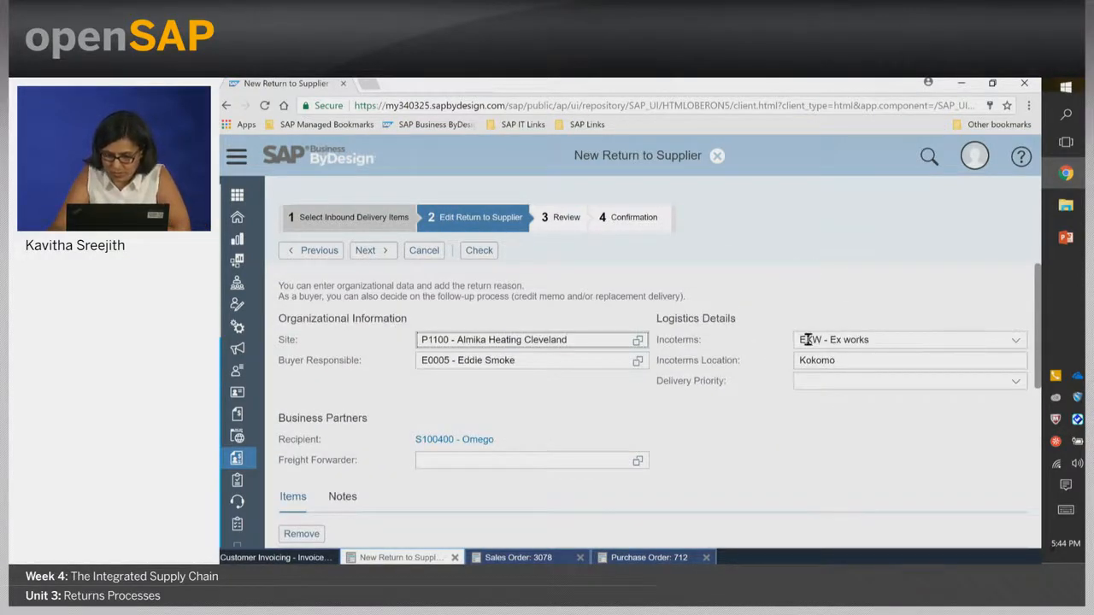
click(698, 361)
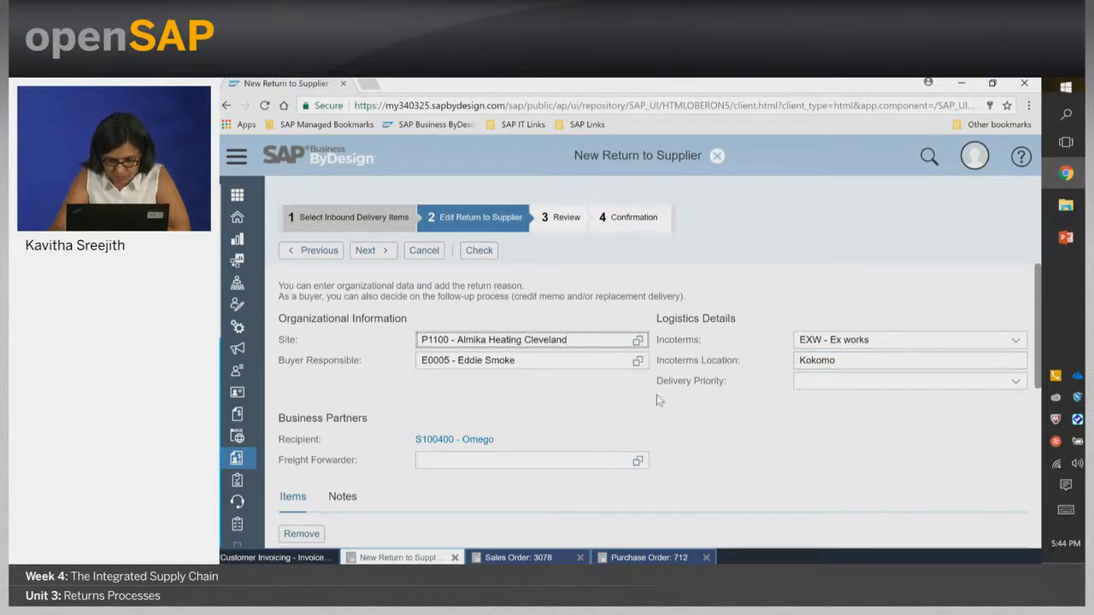
scroll(742, 418, down, 2)
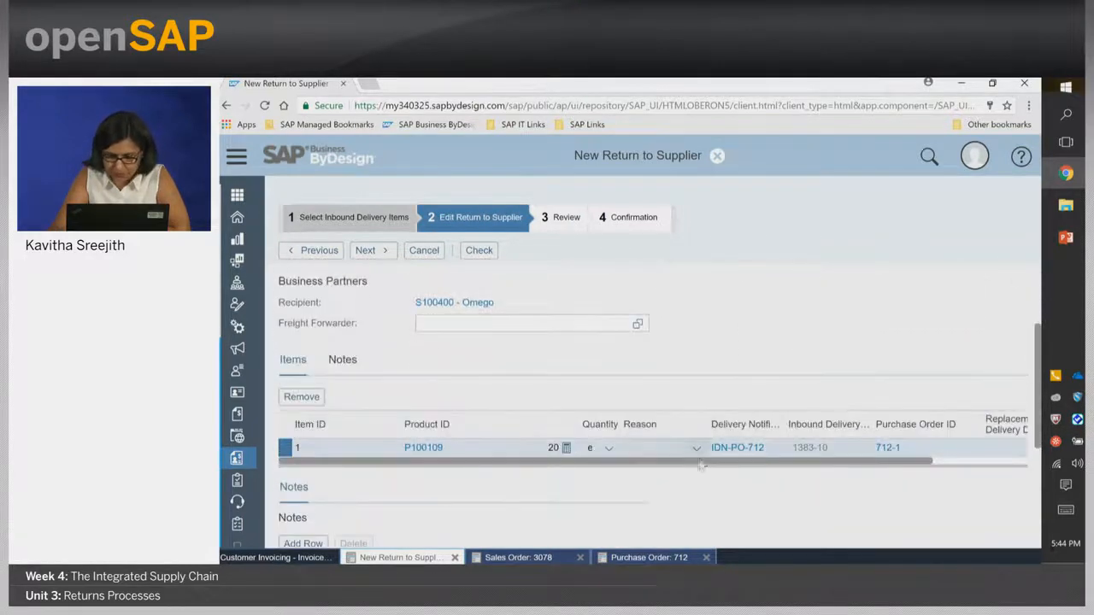
double_click(540, 446)
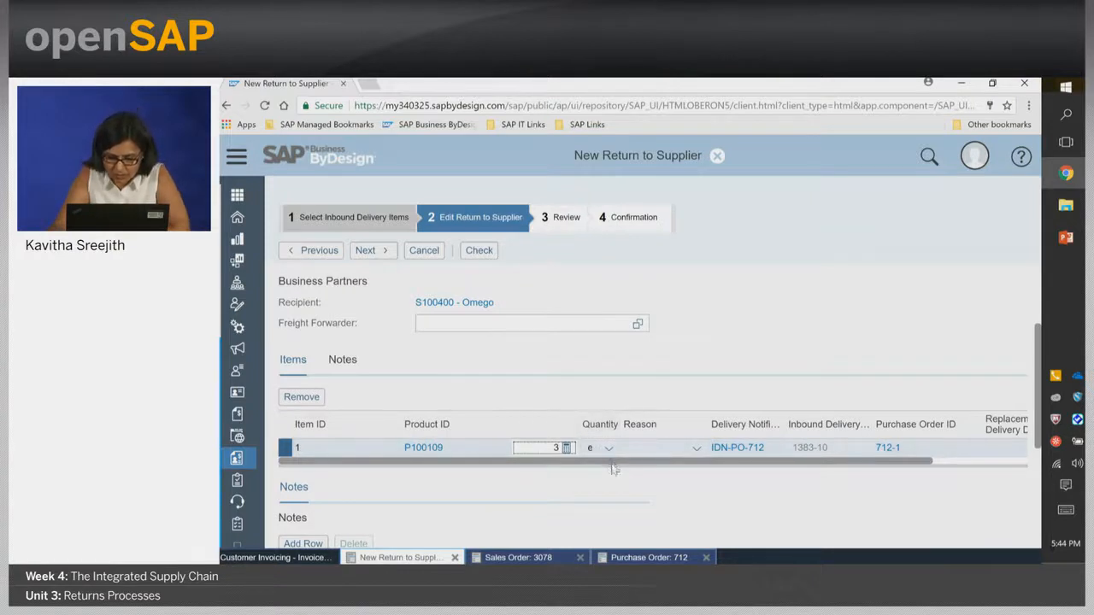
drag(612, 463, 889, 464)
drag(811, 473, 714, 466)
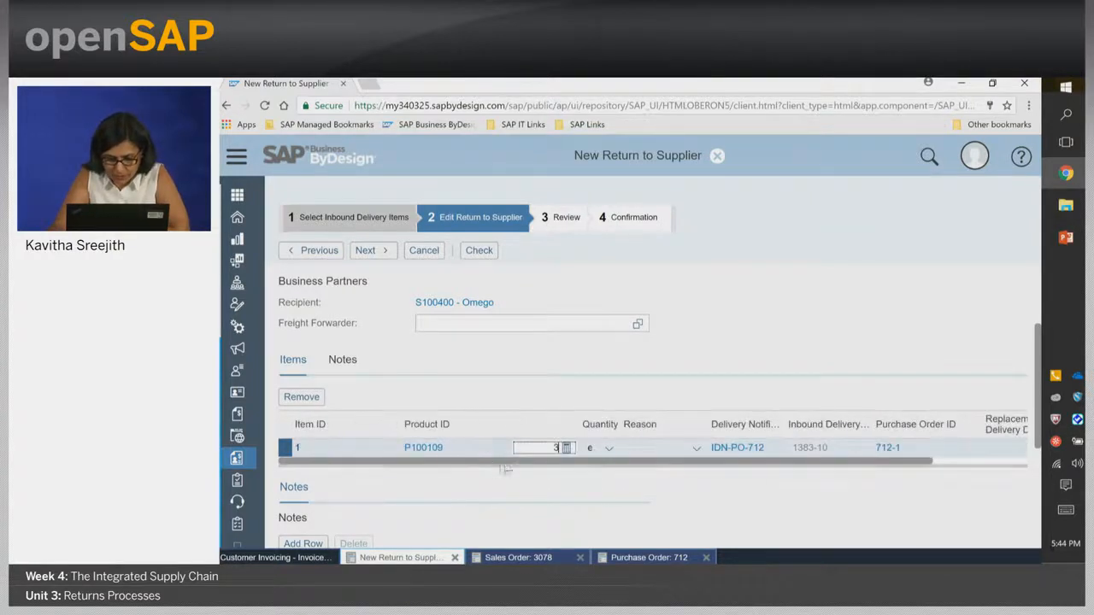
Set the return reason of item P100109 to Poor quality and check the return for errors
click(697, 449)
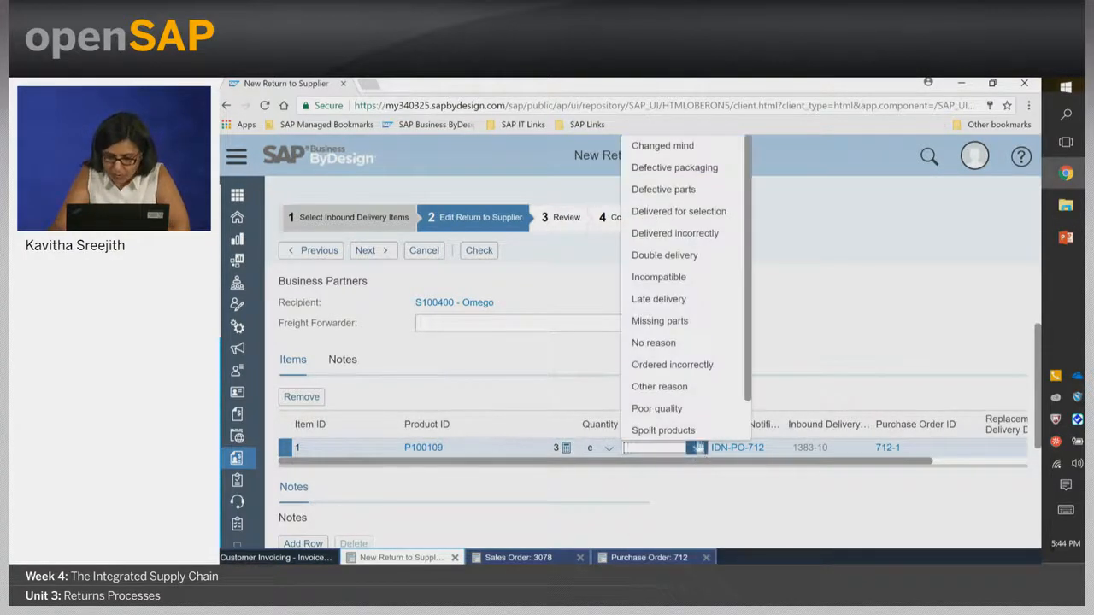
click(692, 408)
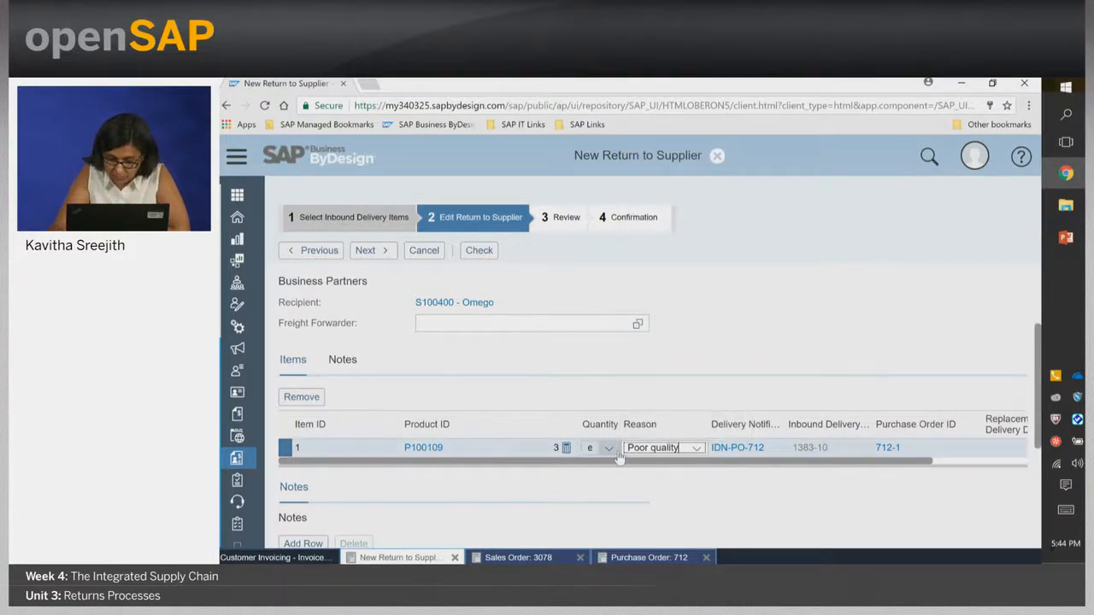
click(477, 251)
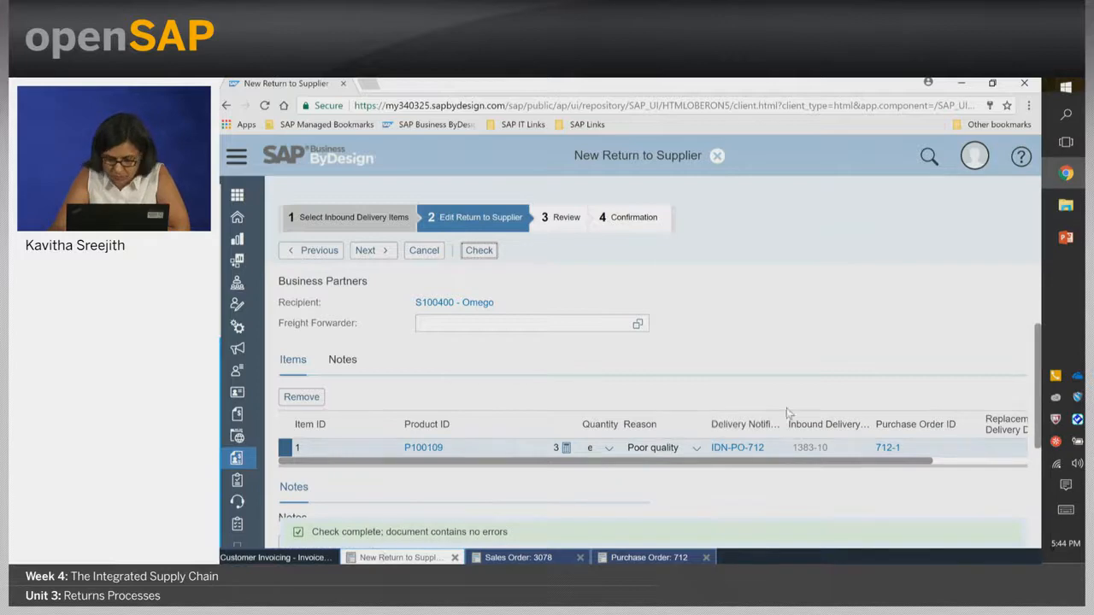
Proceed to the review of the return to supplier and finish it to save and release it
scroll(786, 407, up, 3)
scroll(786, 407, down, 3)
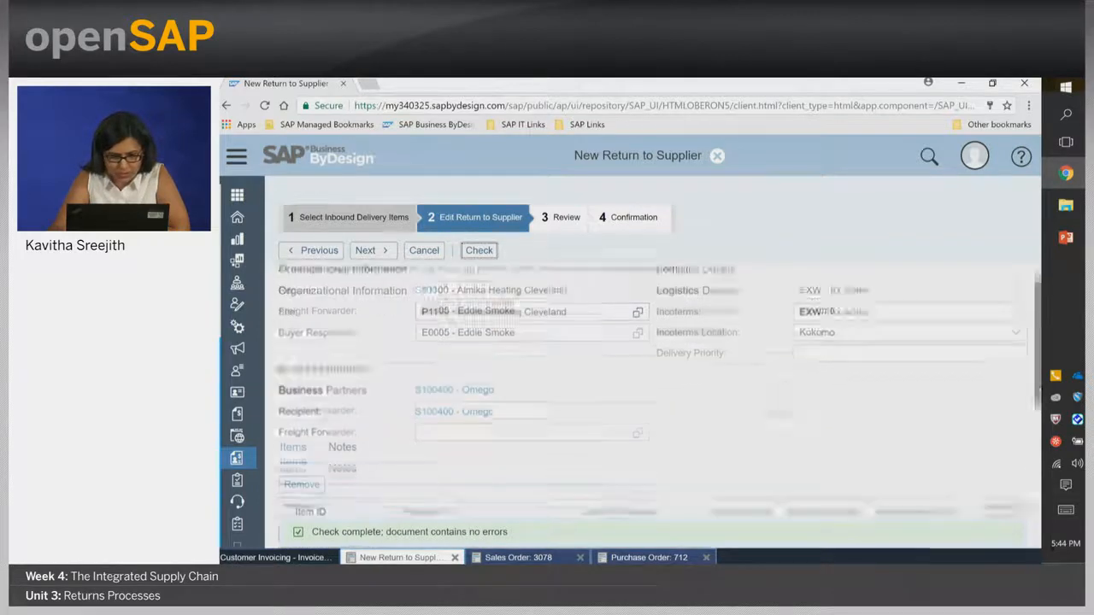
click(368, 253)
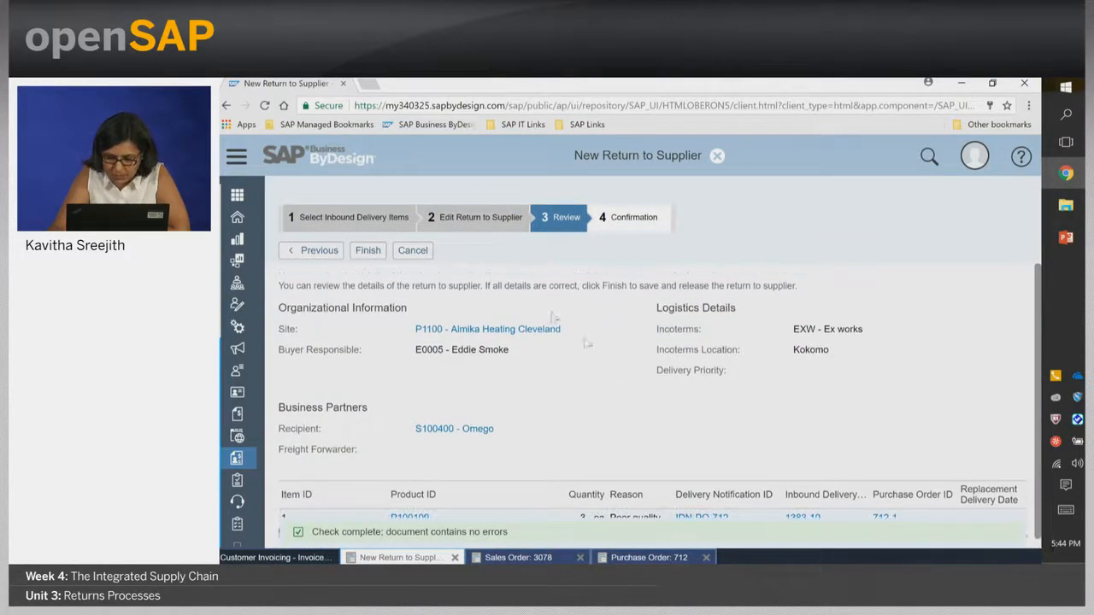
click(368, 251)
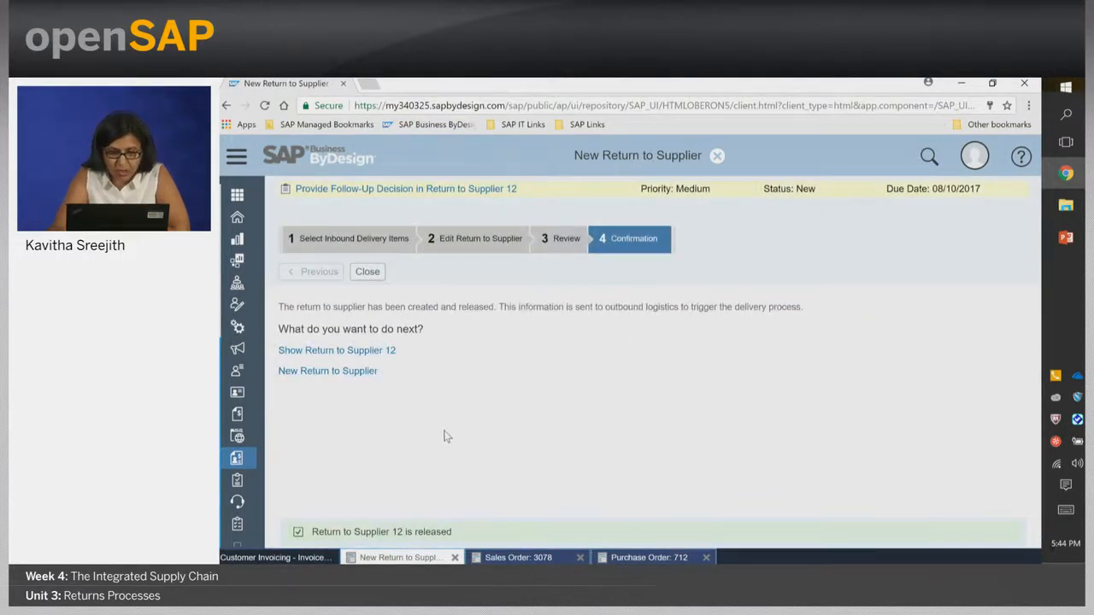
Show the Return to Supplier Proposals under the Outbound Logistics delivery proposals and check the schedule lines of delivery request 12
click(238, 159)
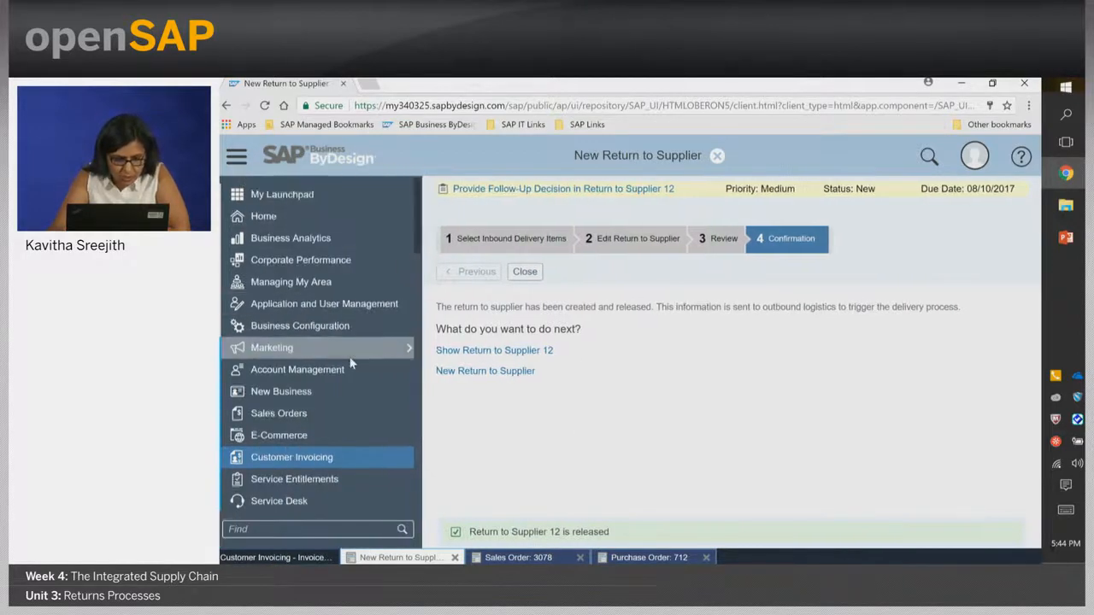
scroll(350, 360, down, 3)
scroll(350, 360, down, 5)
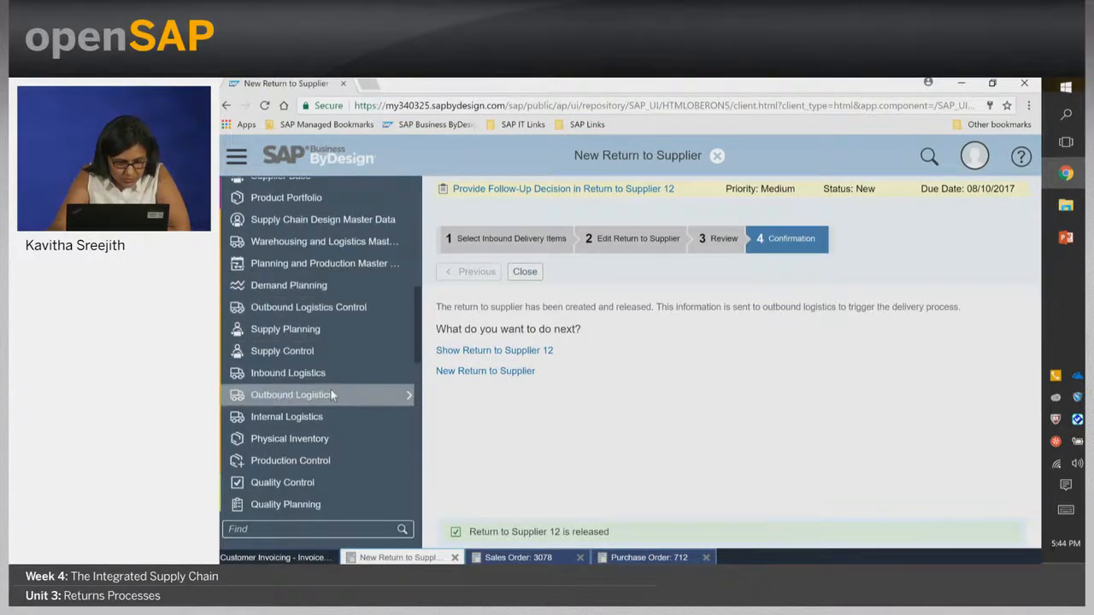
mouse_move(331, 393)
click(462, 289)
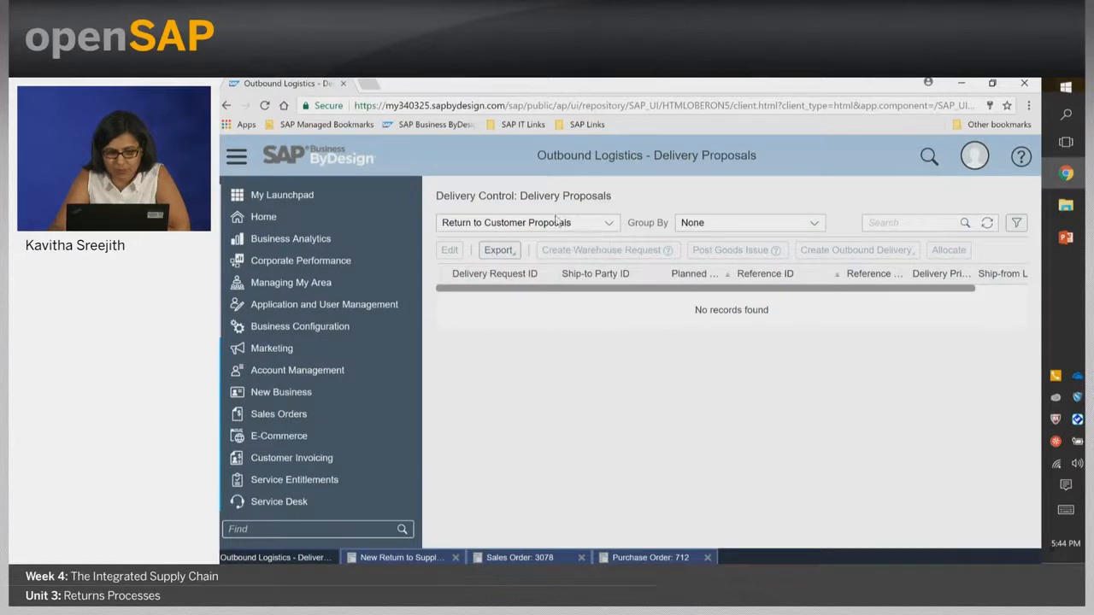
click(607, 222)
click(578, 354)
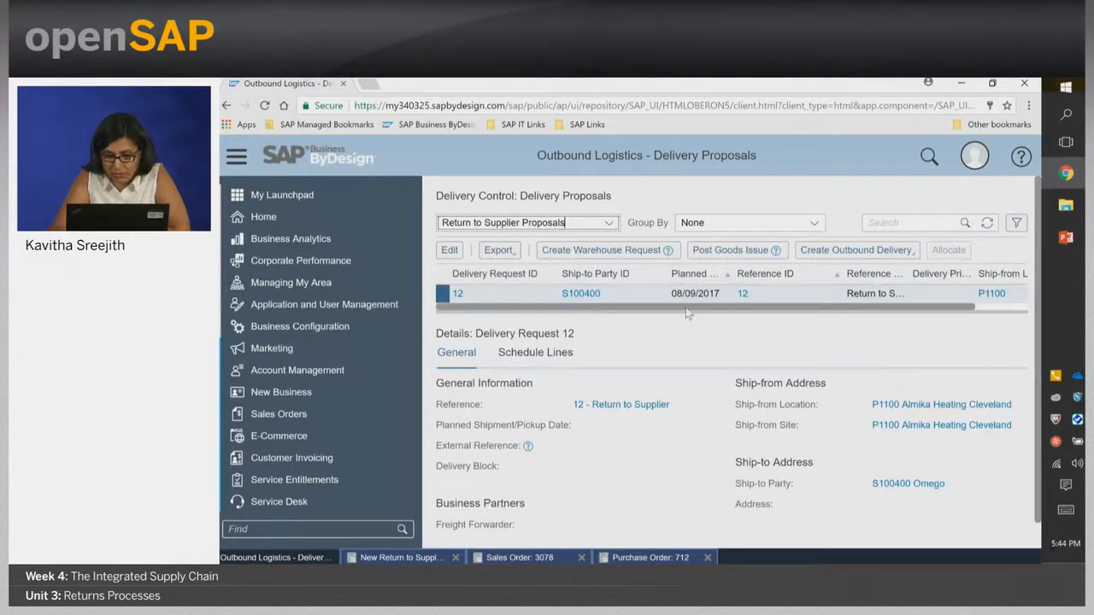
drag(688, 312, 861, 302)
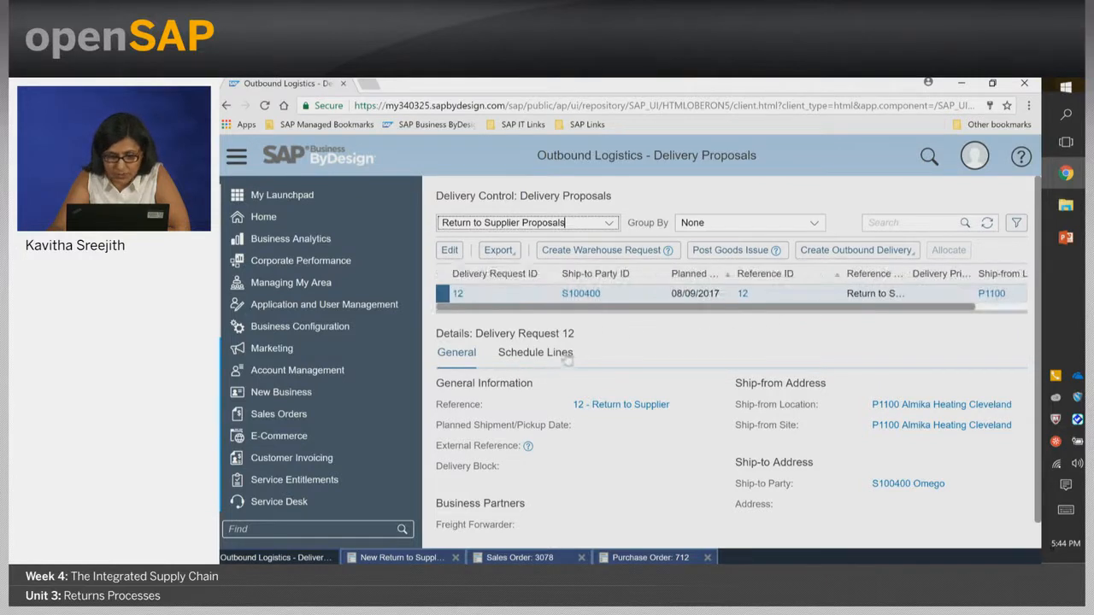
click(536, 352)
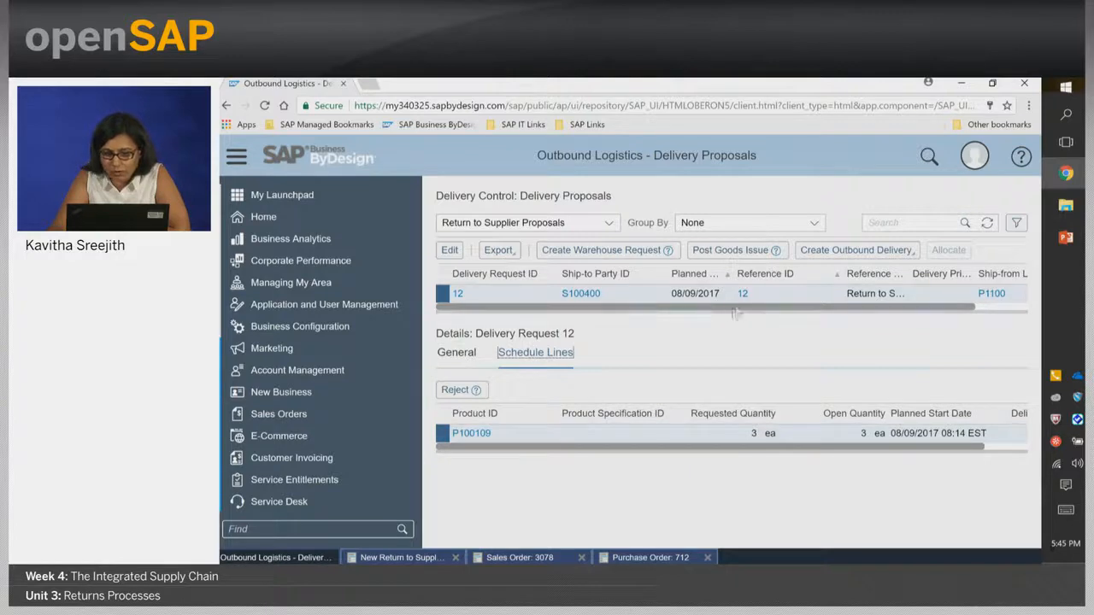
Start posting the goods issue for delivery request 12 and fill in the actual quantity by proposing quantities
click(741, 250)
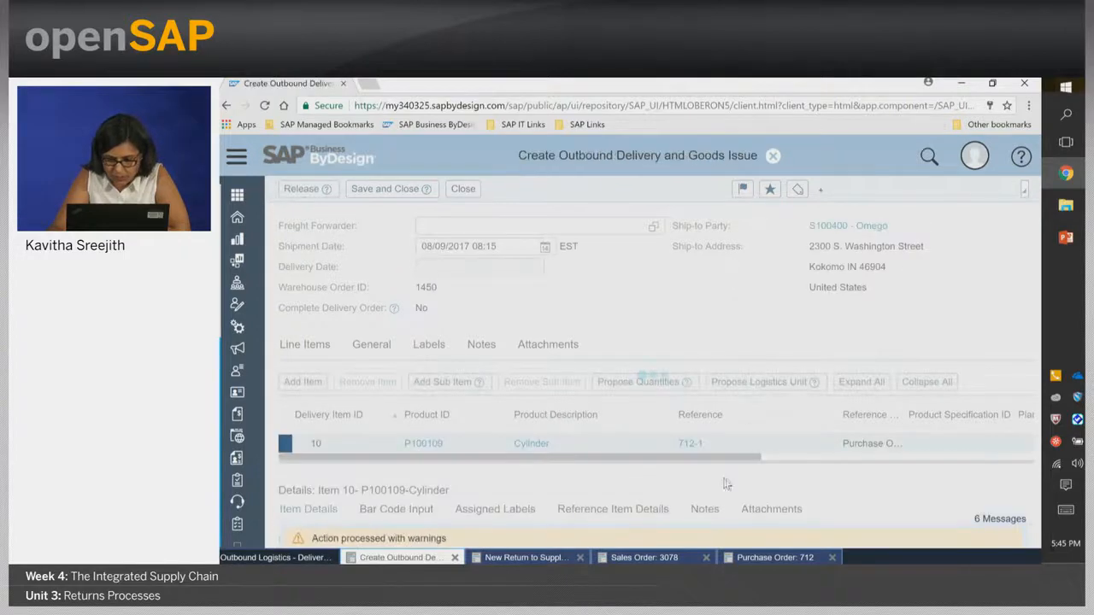
drag(728, 459, 912, 462)
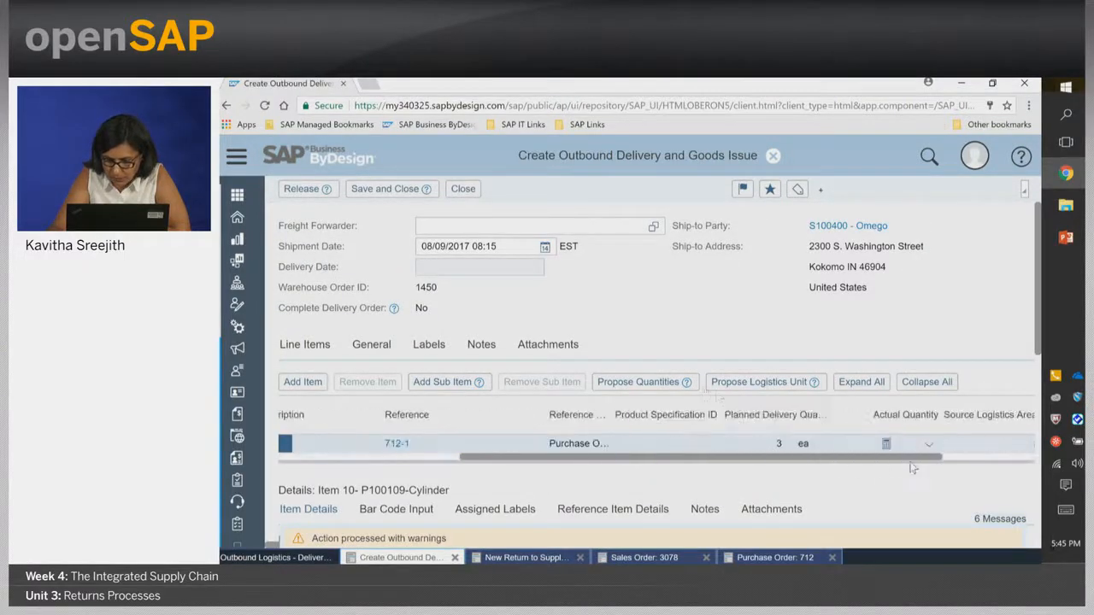
click(626, 384)
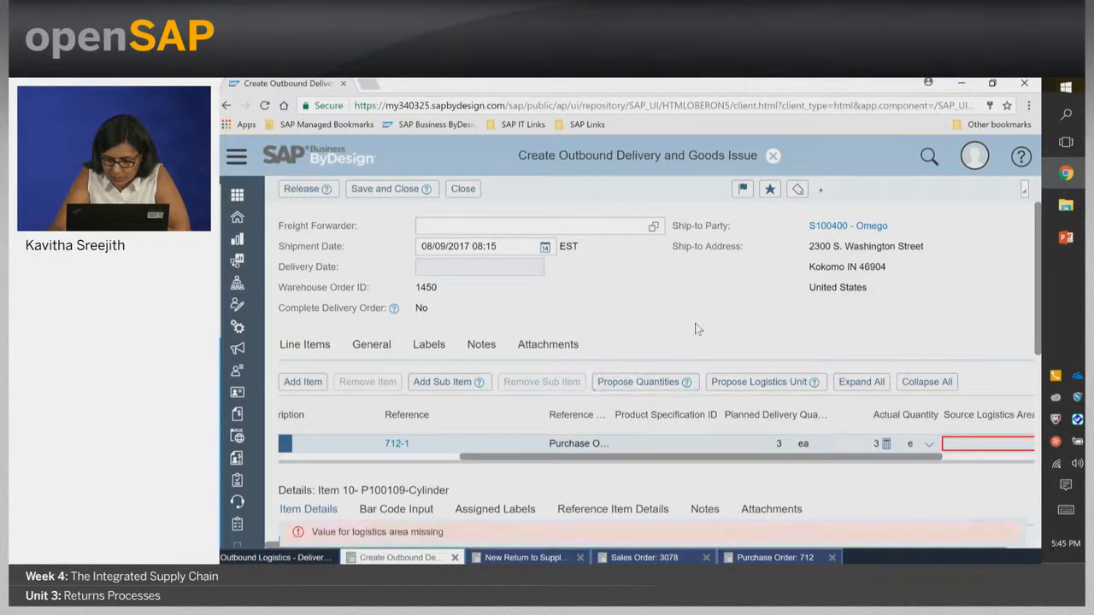
Search source logistics areas without the Restricted limitation, select P1100-20 for item P100109, and complete the outbound delivery
drag(843, 459, 981, 454)
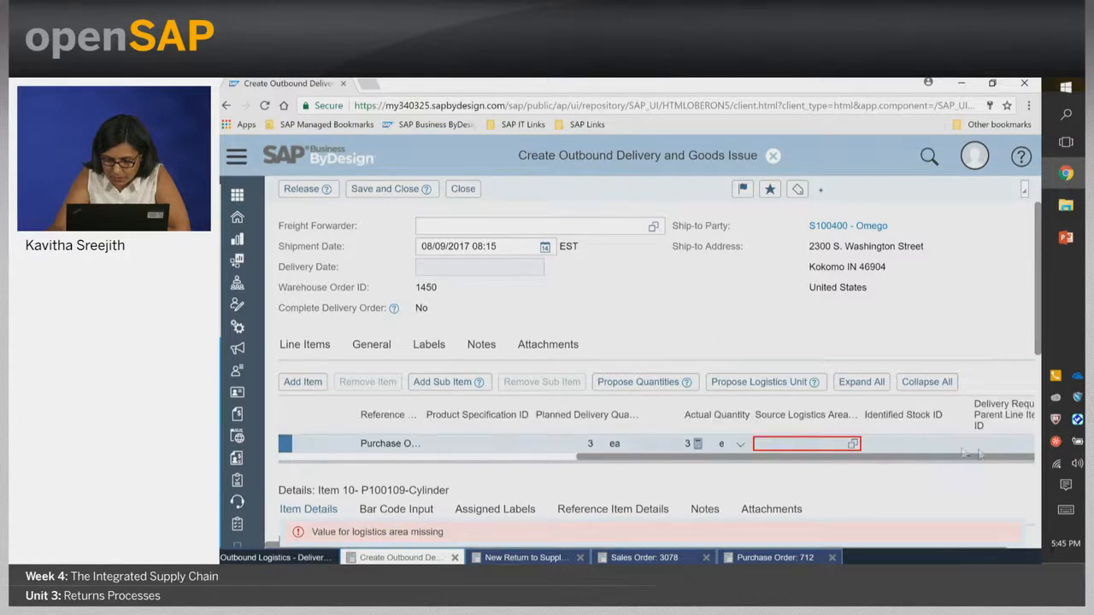
click(853, 445)
scroll(778, 365, down, 1)
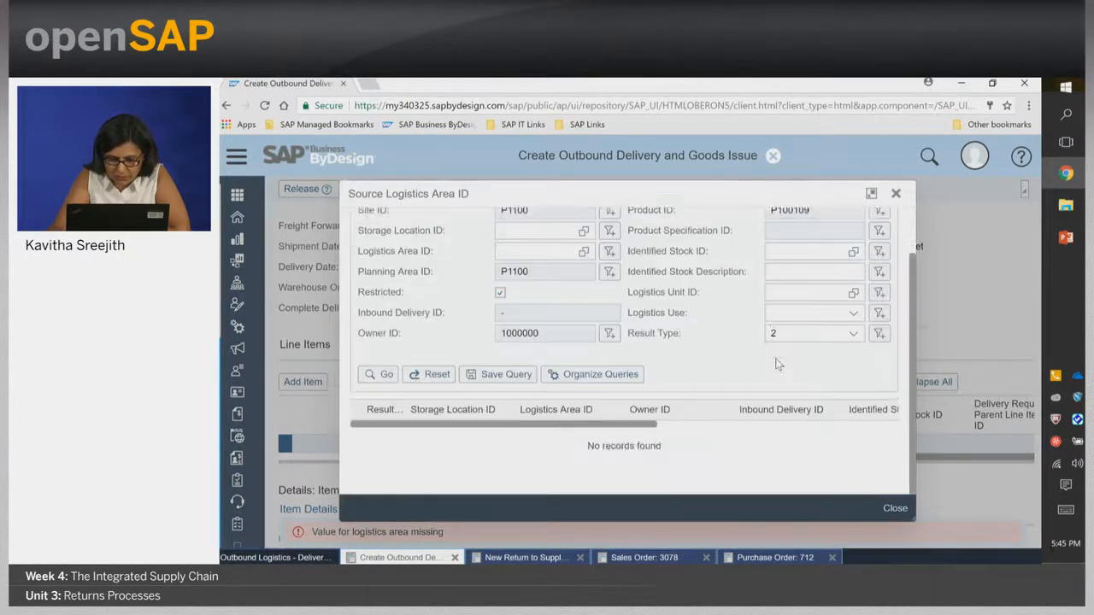
scroll(693, 392, up, 1)
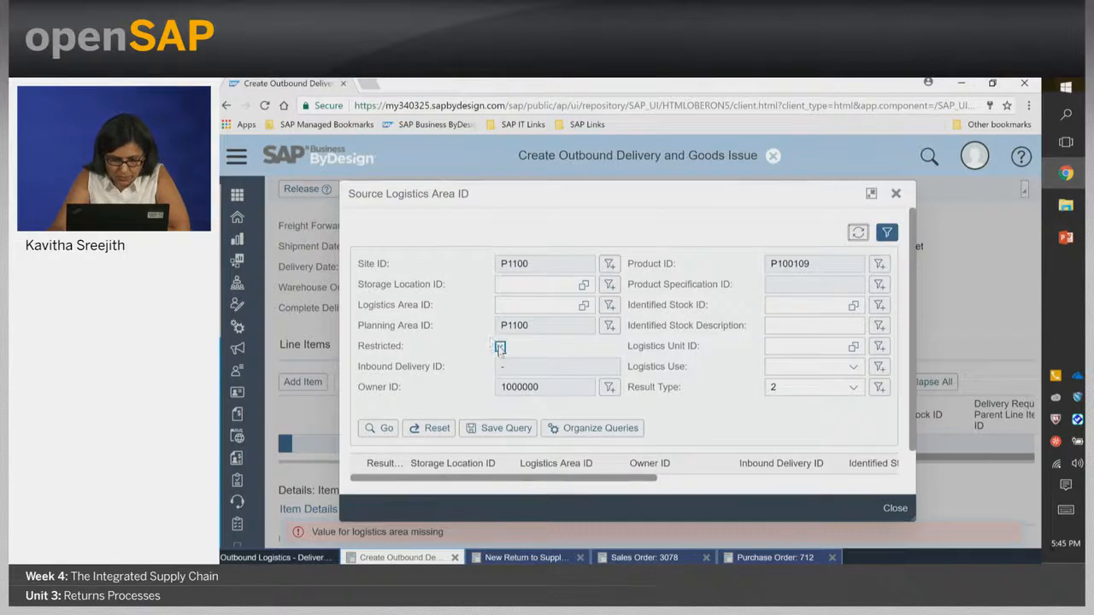
scroll(636, 352, down, 1)
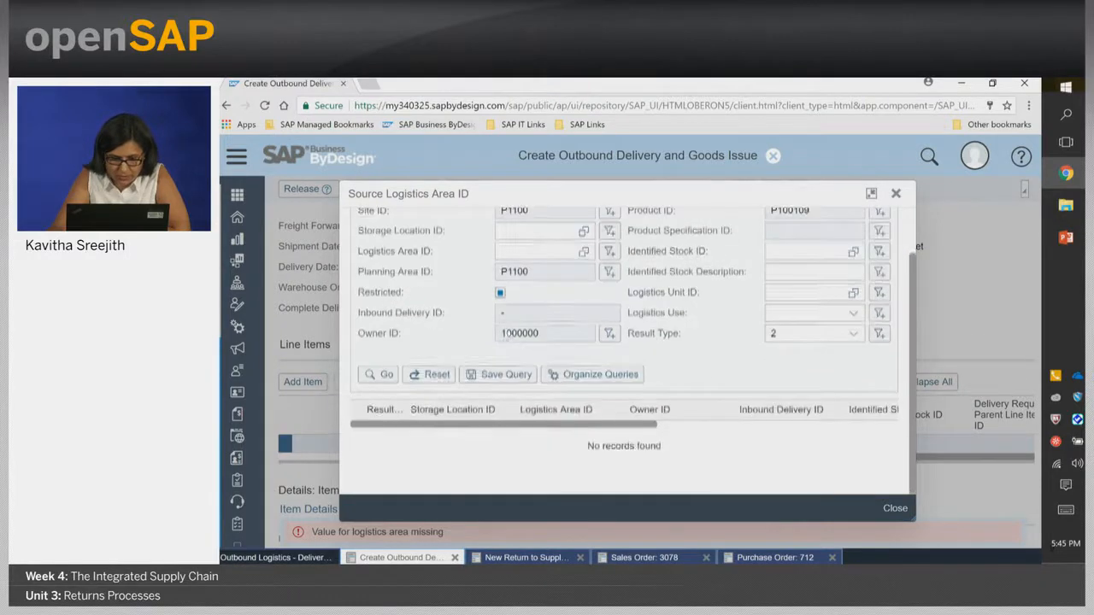
click(373, 377)
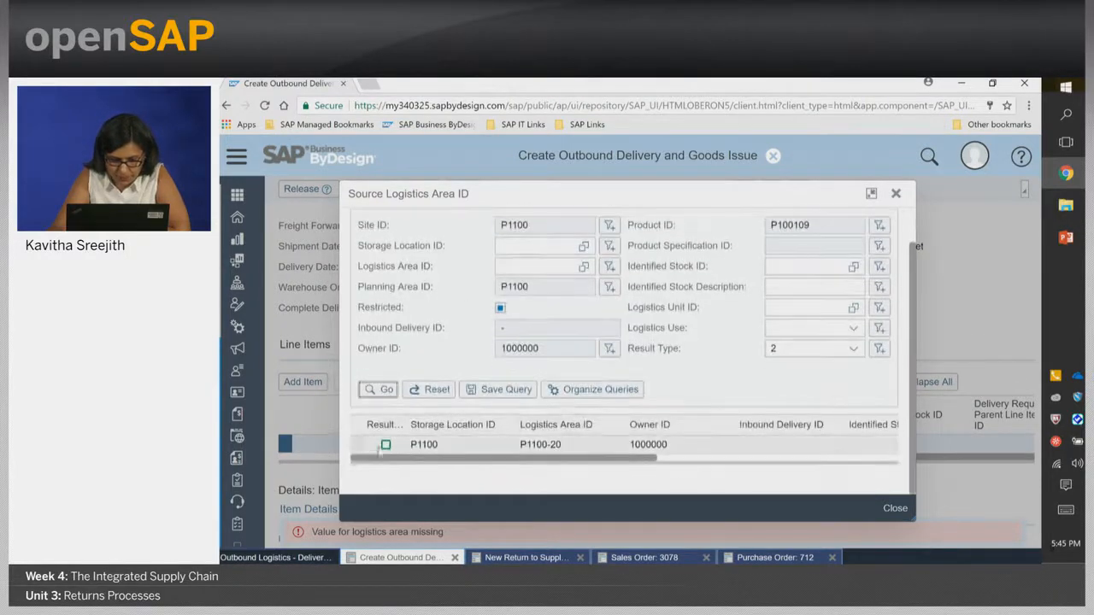
click(383, 445)
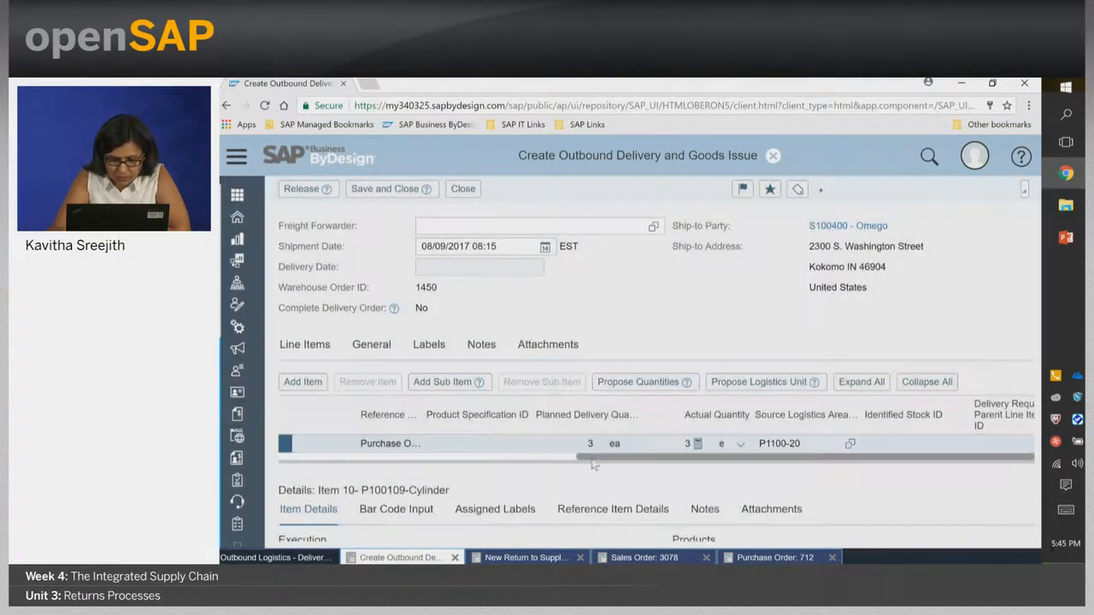
drag(593, 459, 316, 459)
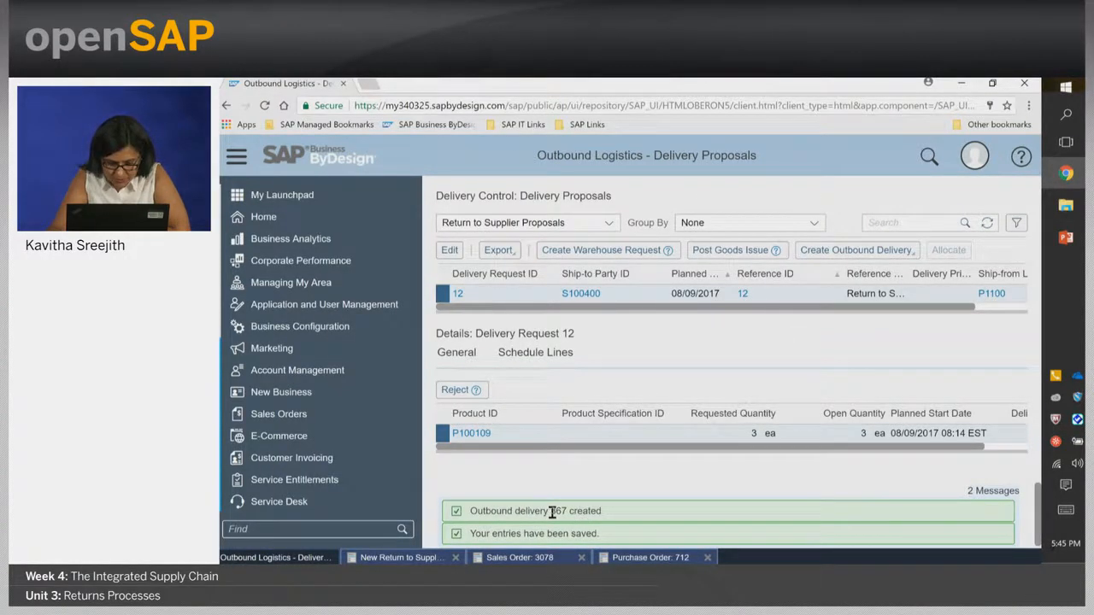
Refresh and check the document flow of the already open purchase order 712, then close the order
click(633, 561)
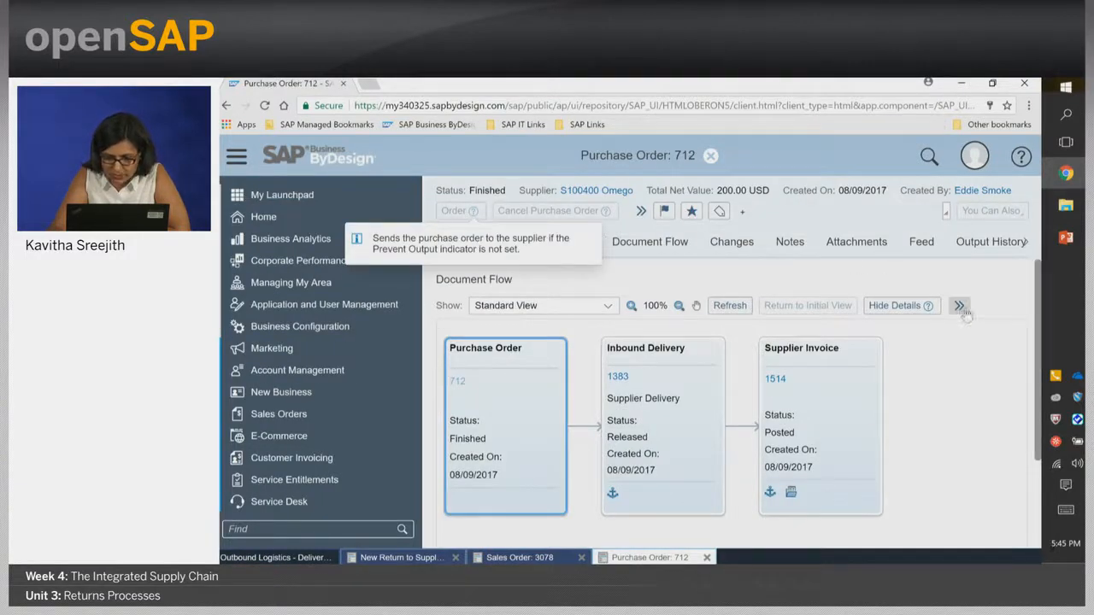
click(730, 305)
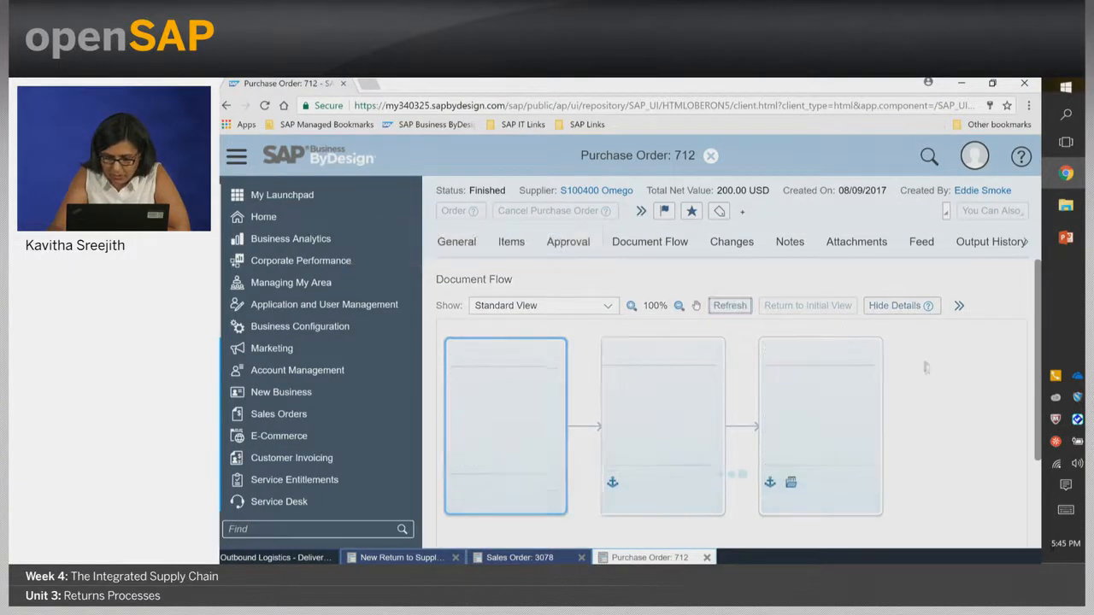
scroll(933, 389, down, 2)
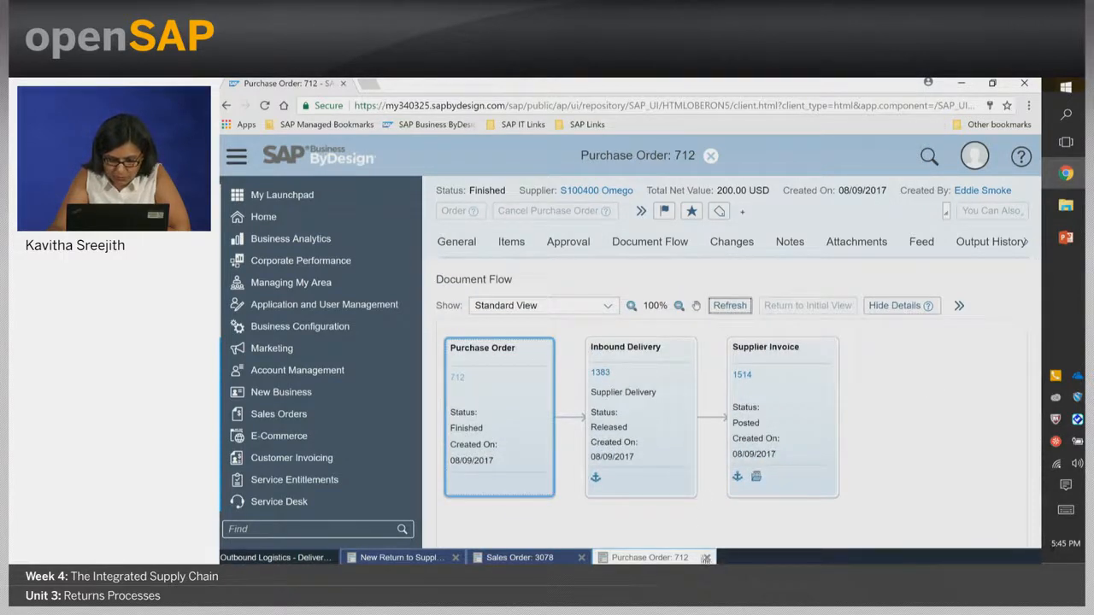
click(708, 559)
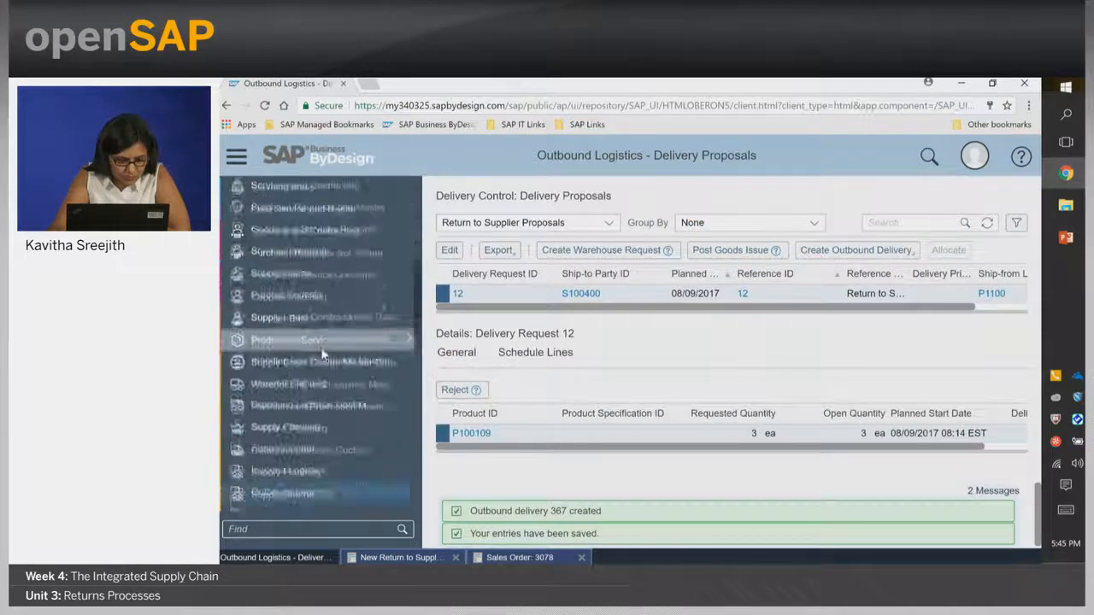
Search All Purchase Orders in Purchase Requests and Orders for purchase order 712
scroll(326, 348, up, 15)
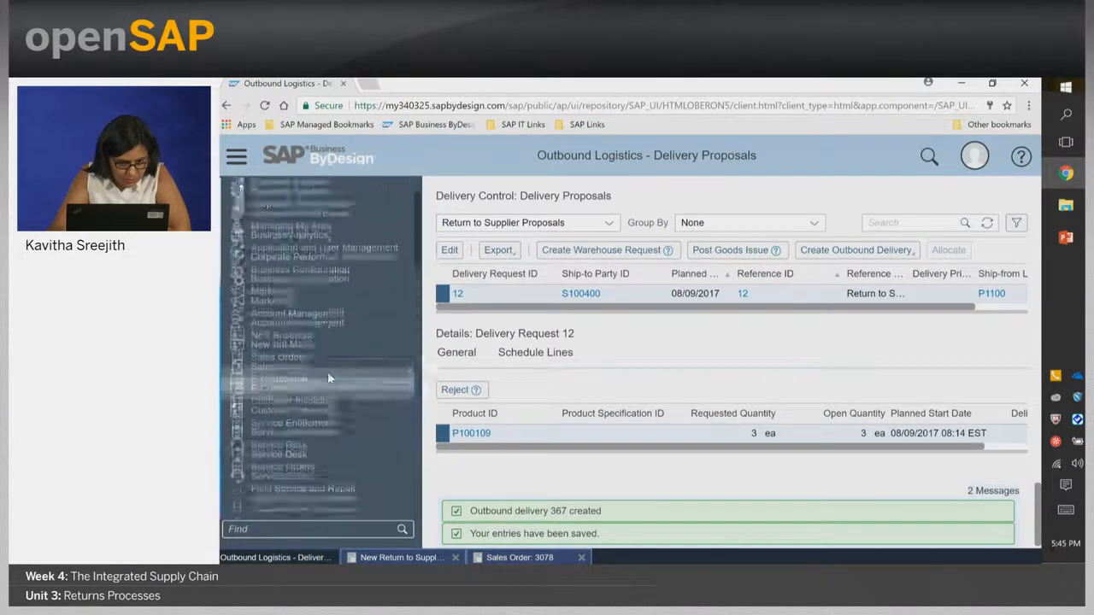
scroll(328, 377, down, 5)
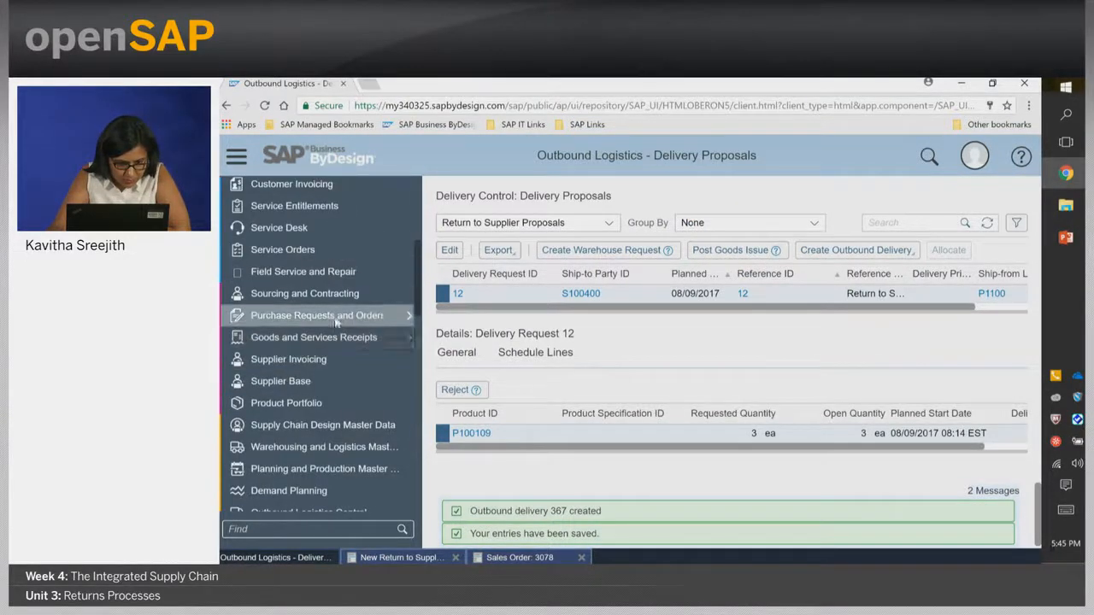
mouse_move(336, 321)
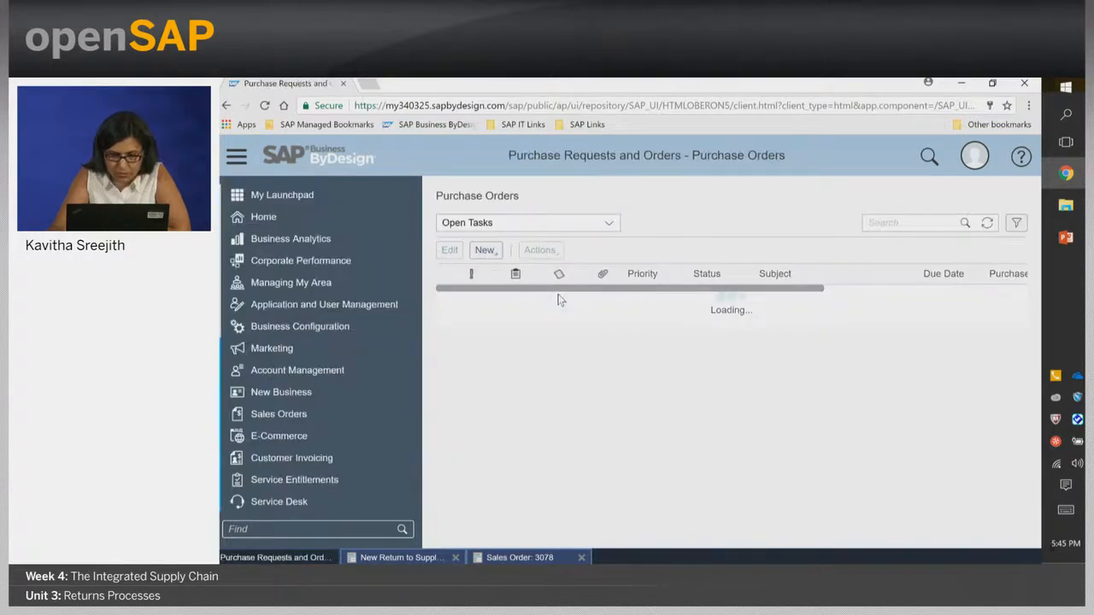
click(609, 224)
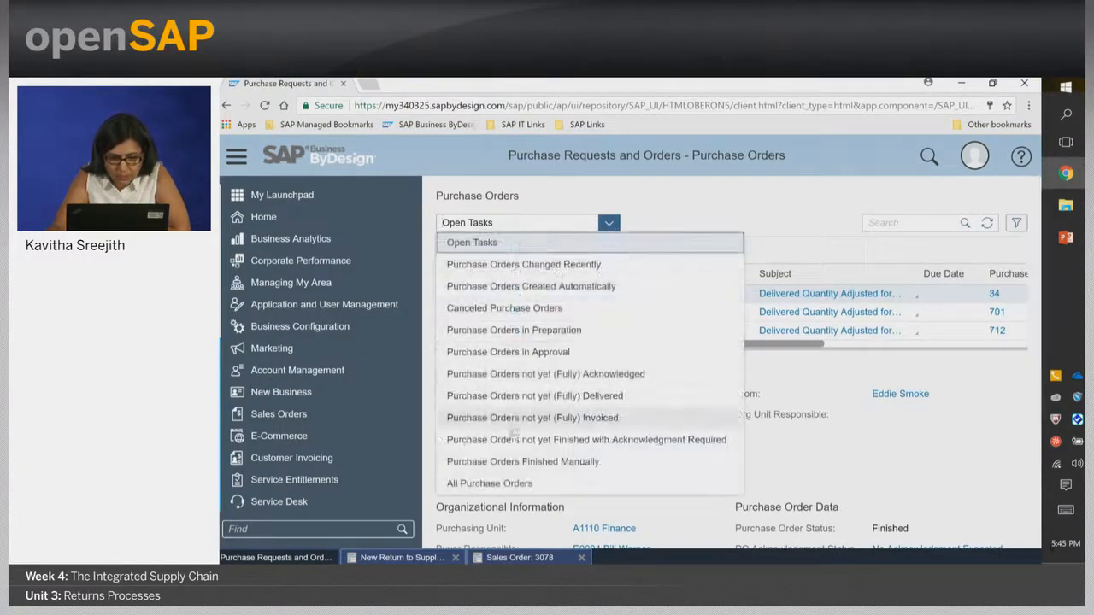
click(511, 484)
click(881, 220)
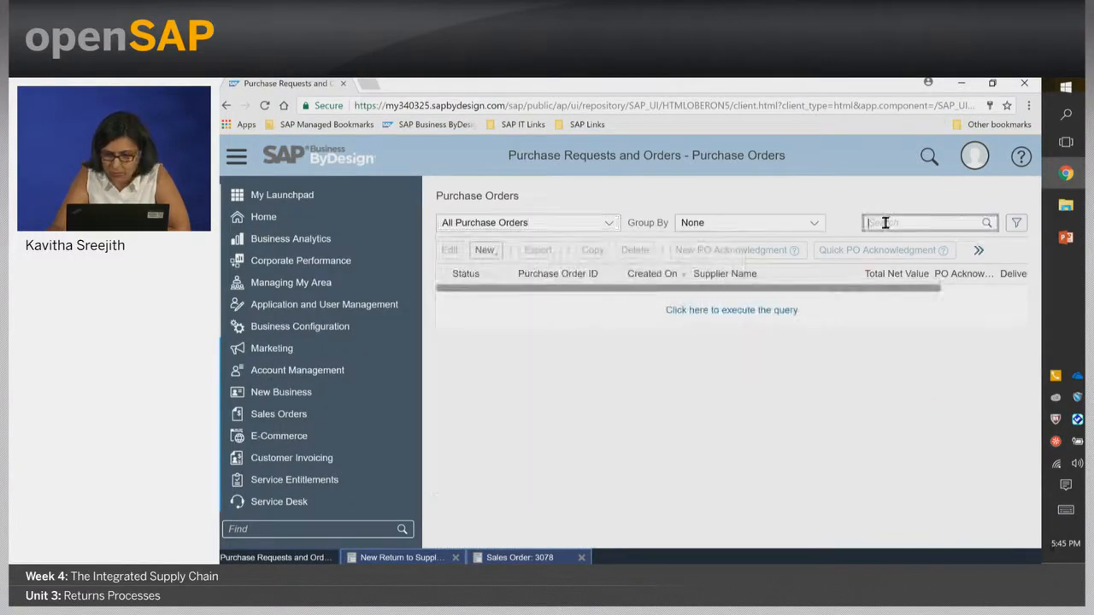
text(712)
key(Return)
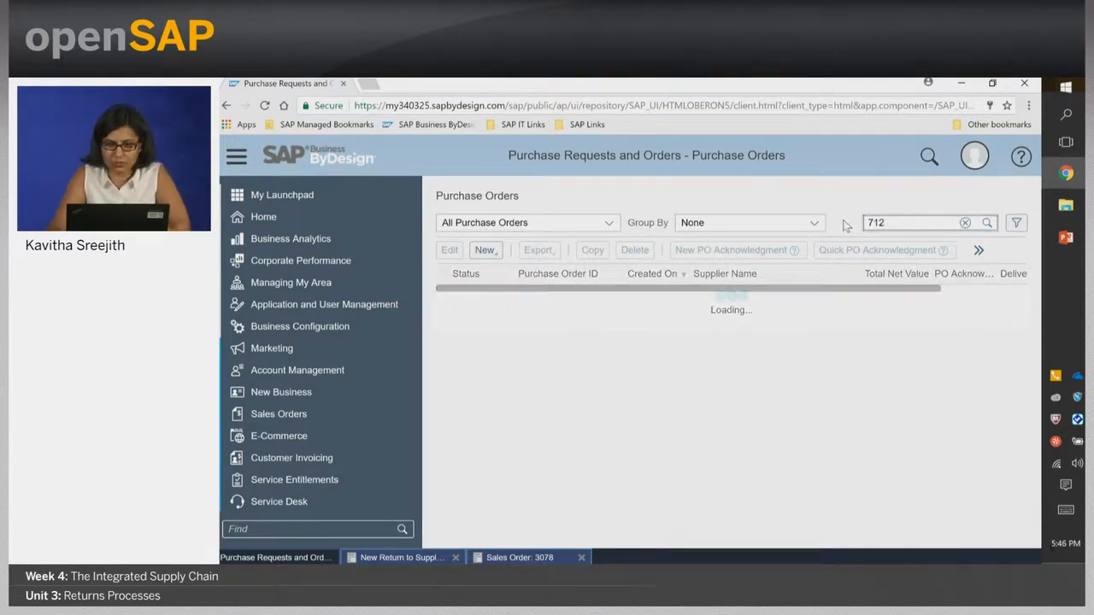
Open purchase order 712 for editing and examine the document flow of its Cylinder item
click(450, 250)
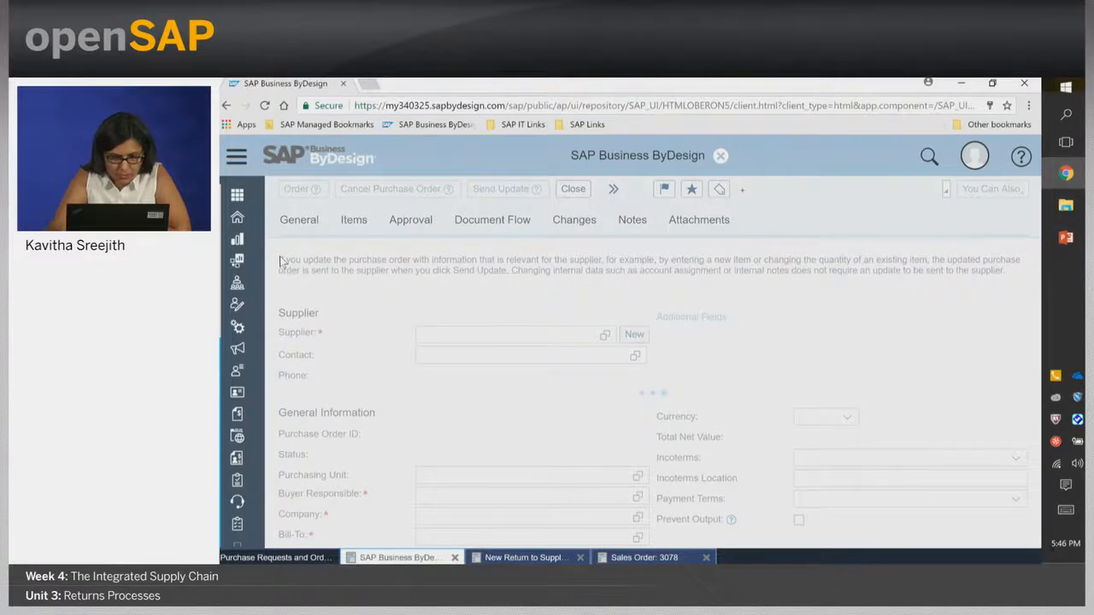
click(354, 243)
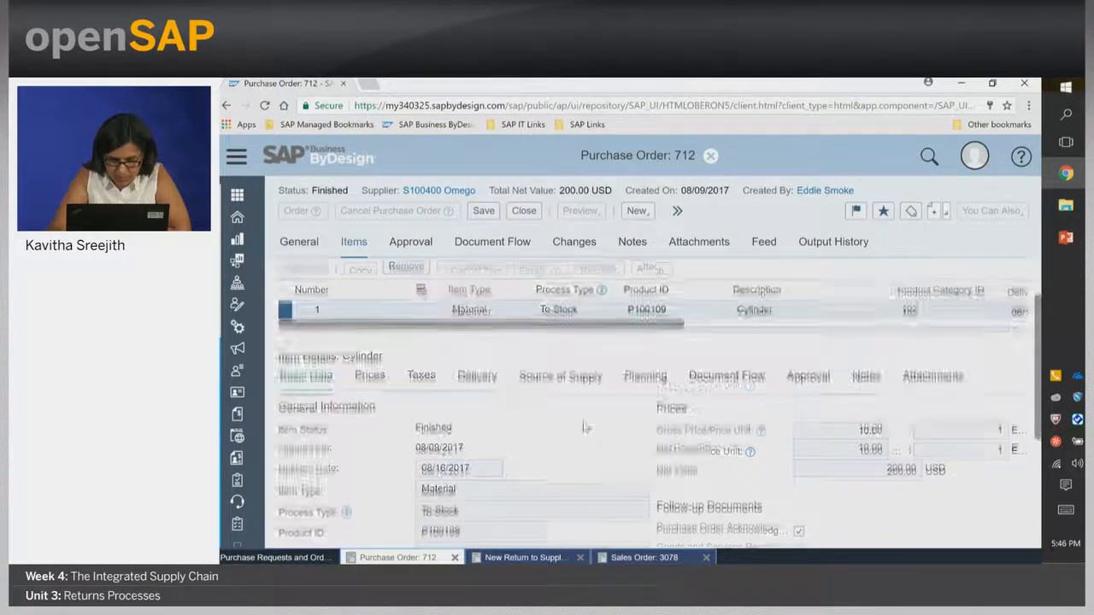
click(726, 313)
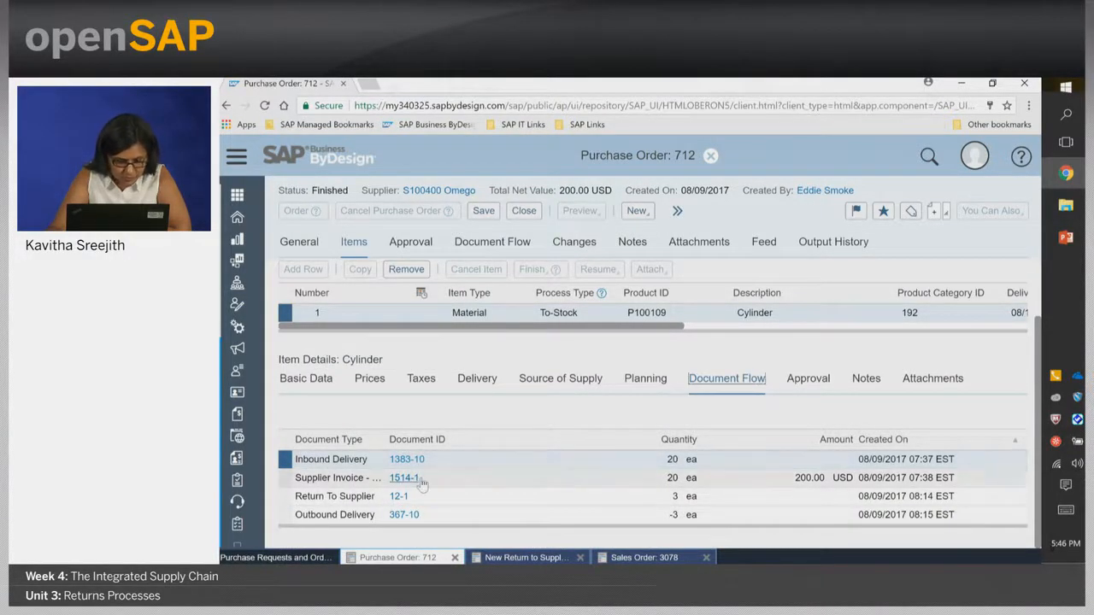
Examine the Return To Supplier and Outbound Delivery entries in the Cylinder item's document flow
click(288, 501)
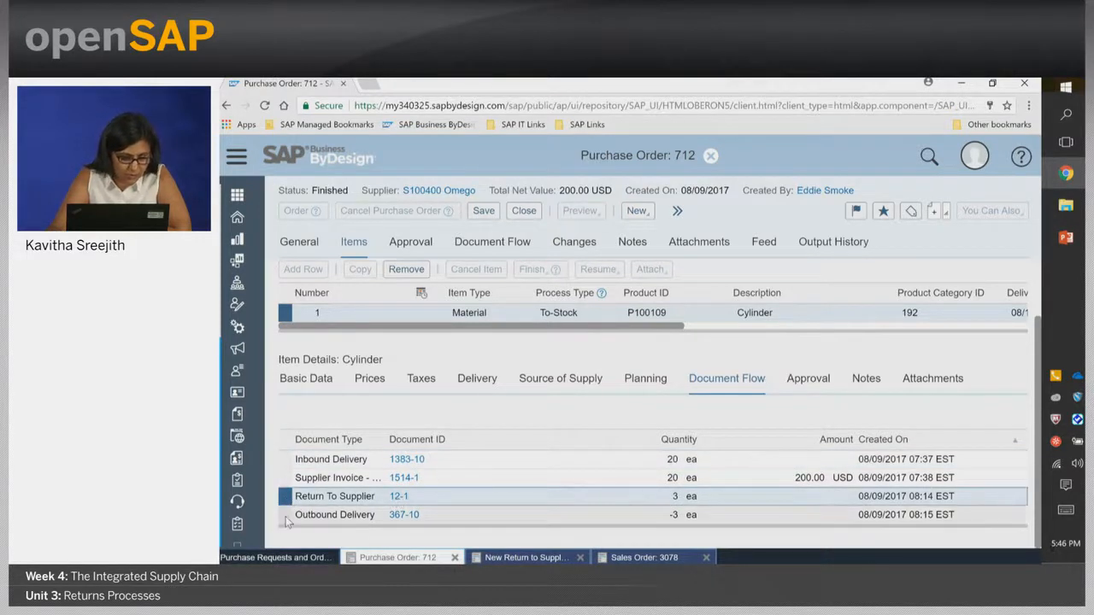
click(287, 518)
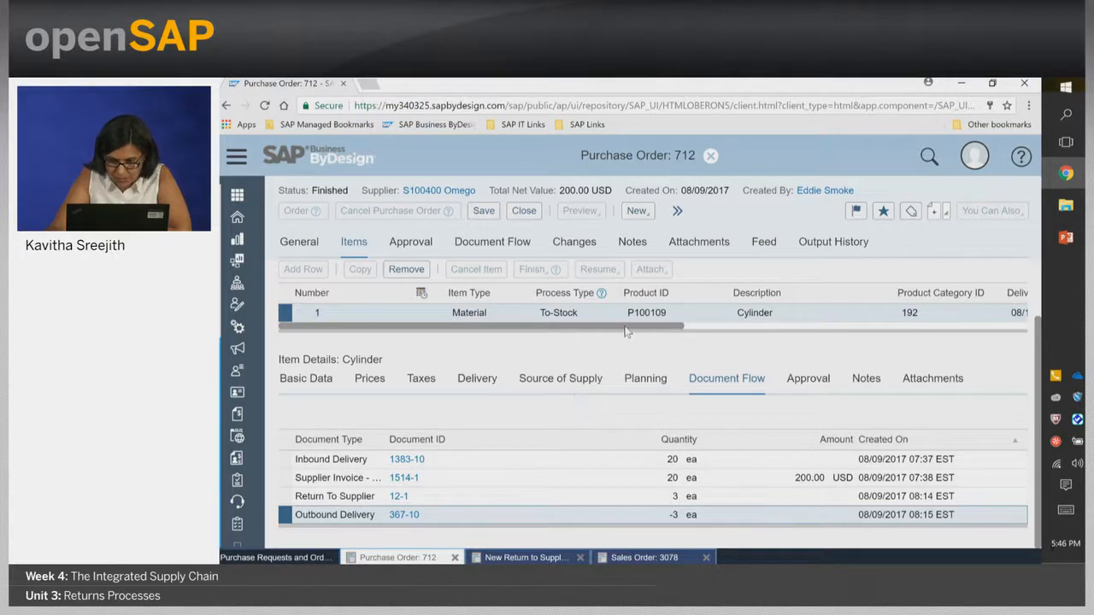
drag(625, 328, 571, 347)
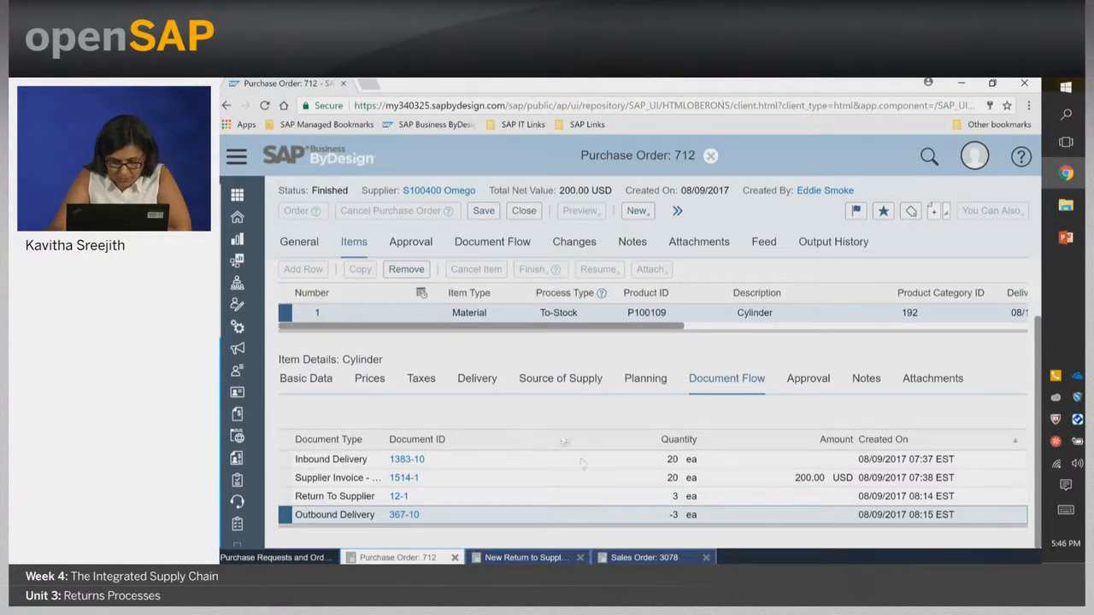
Refresh the document flow of the already open sales order and examine it through the customer return, credit memo and clearing
click(645, 557)
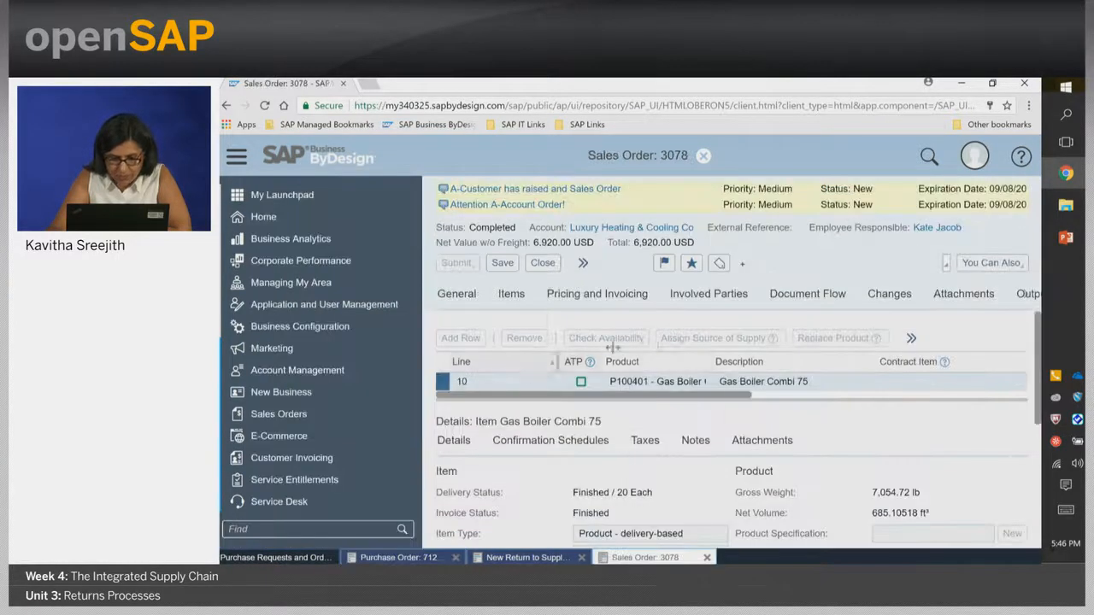
scroll(709, 463, down, 1)
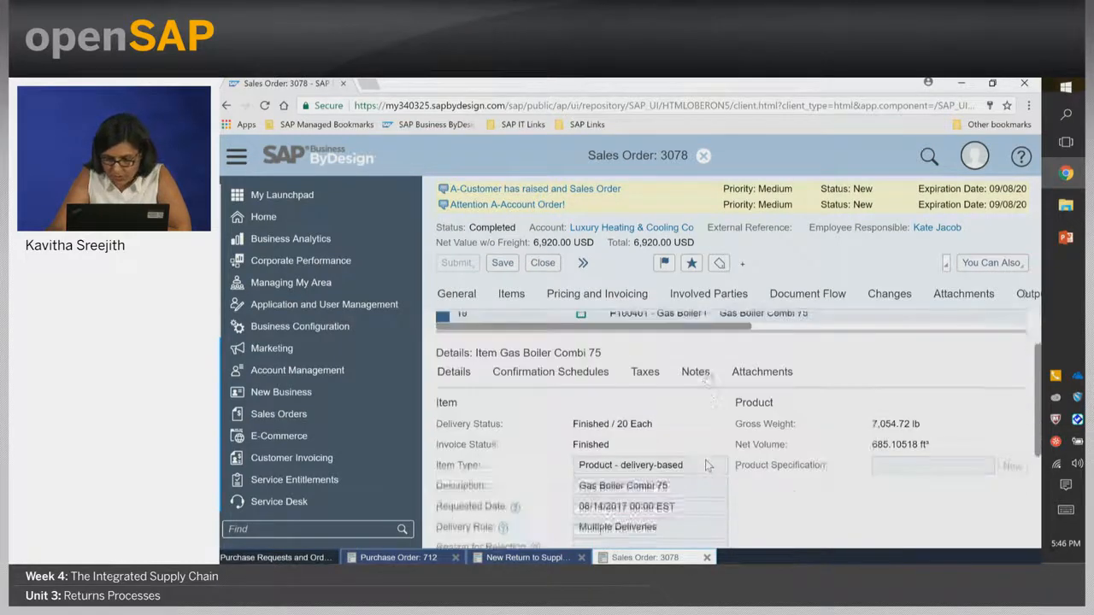
scroll(709, 464, up, 1)
click(799, 299)
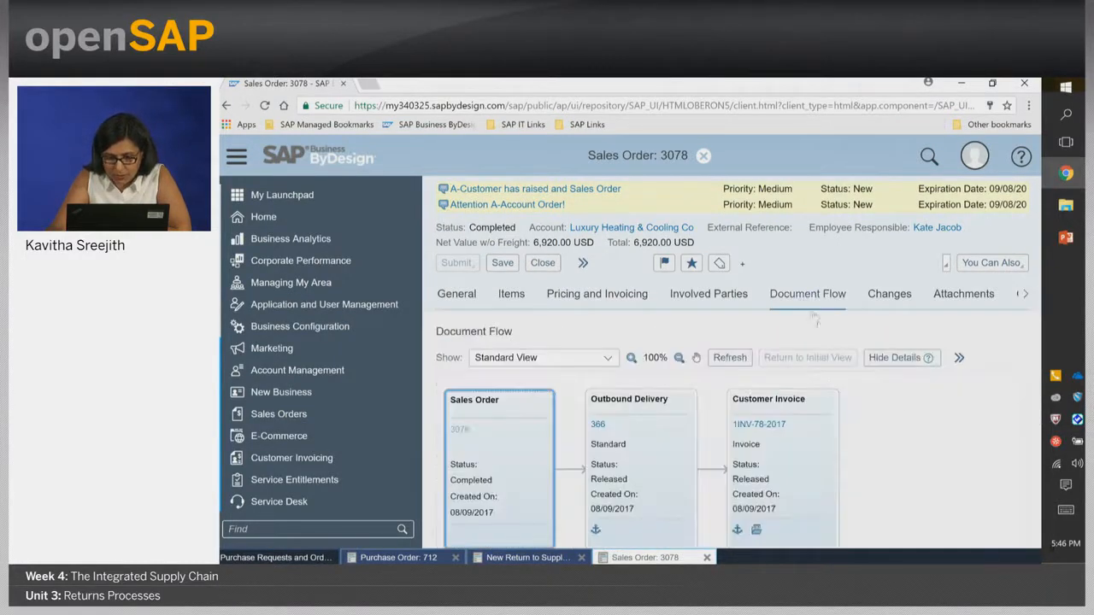
click(719, 360)
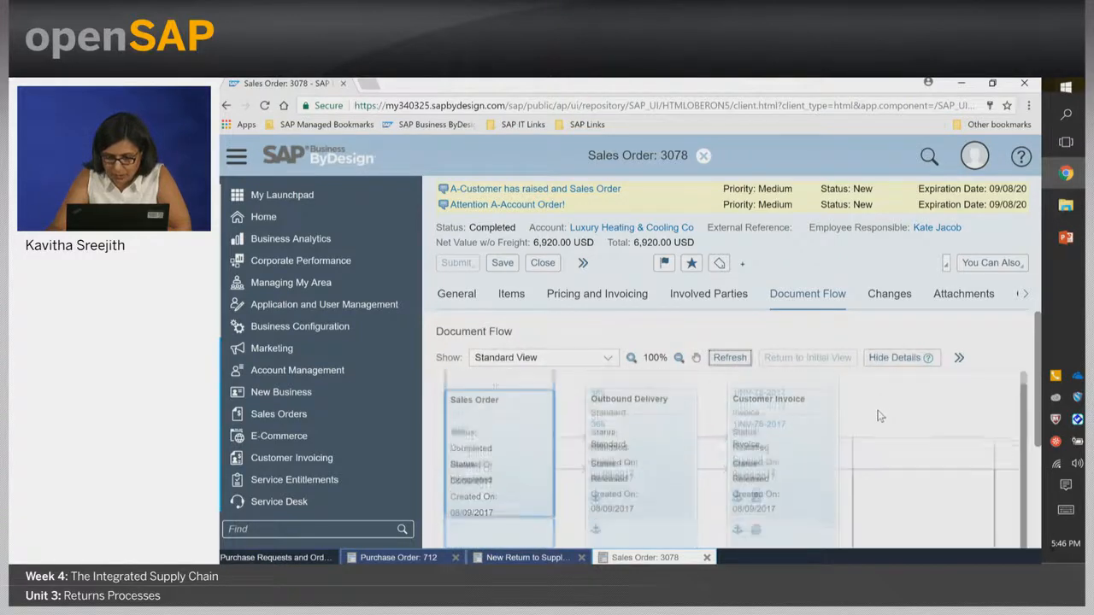
scroll(842, 415, down, 5)
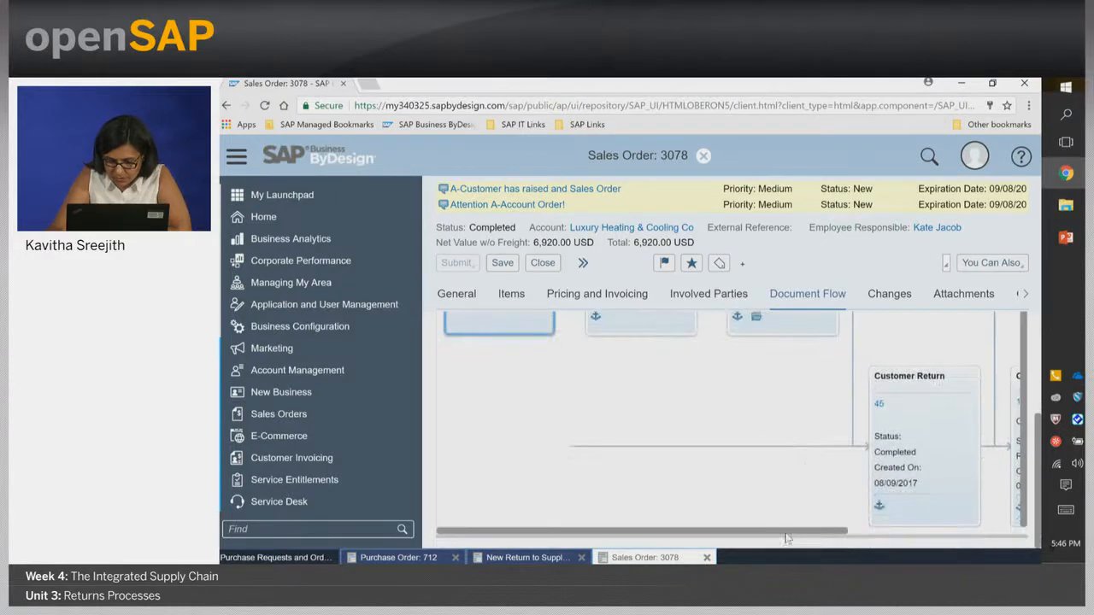
drag(786, 532, 946, 532)
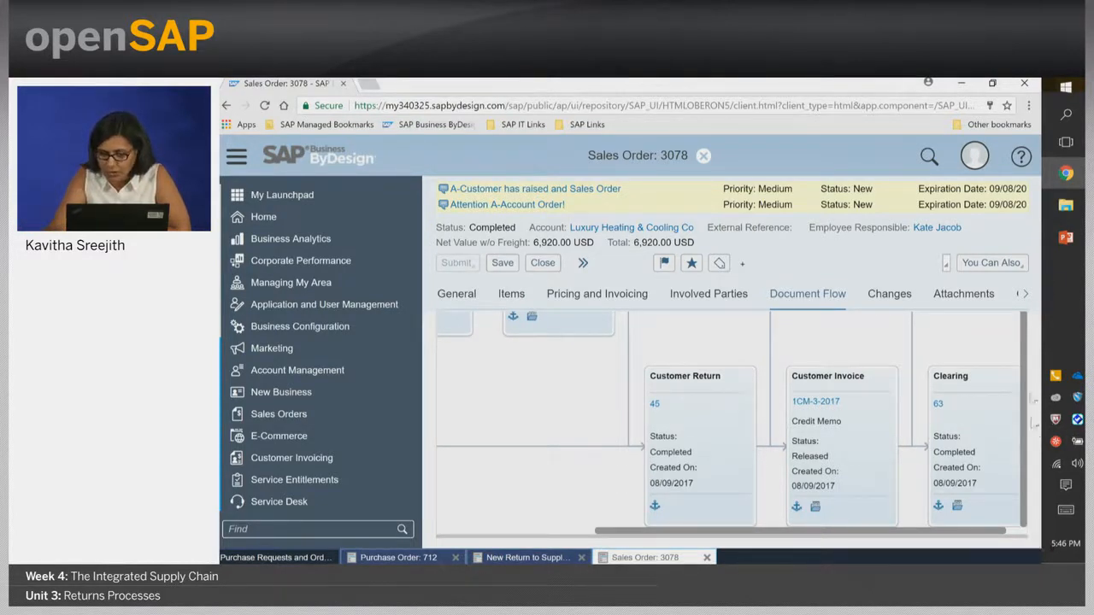
Switch to the running PowerPoint slide show and advance to the Returns Processes summary slide
click(1066, 240)
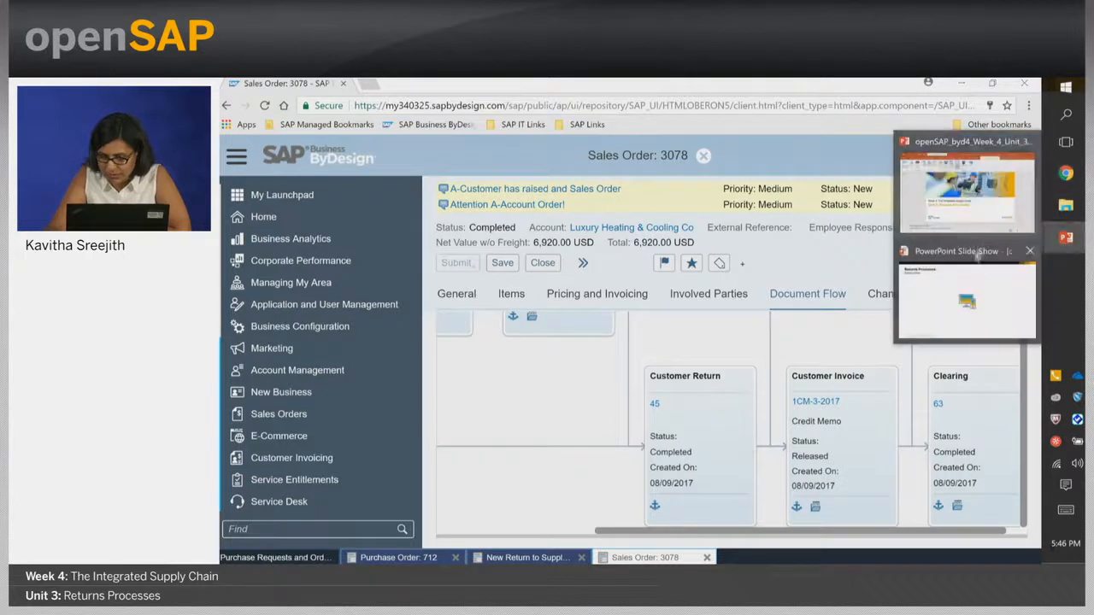
click(974, 309)
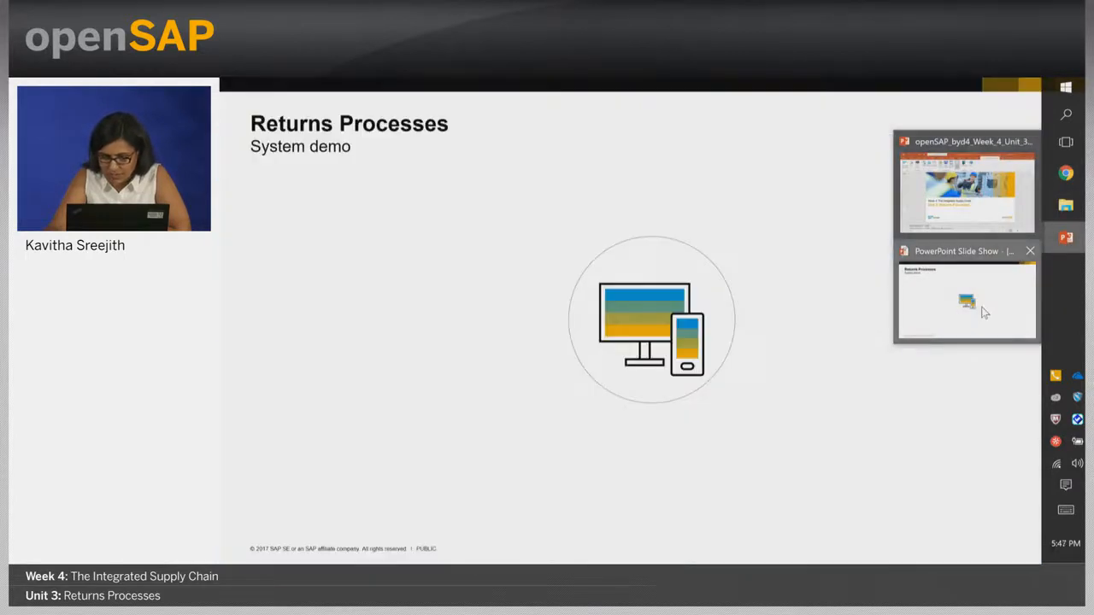
click(897, 383)
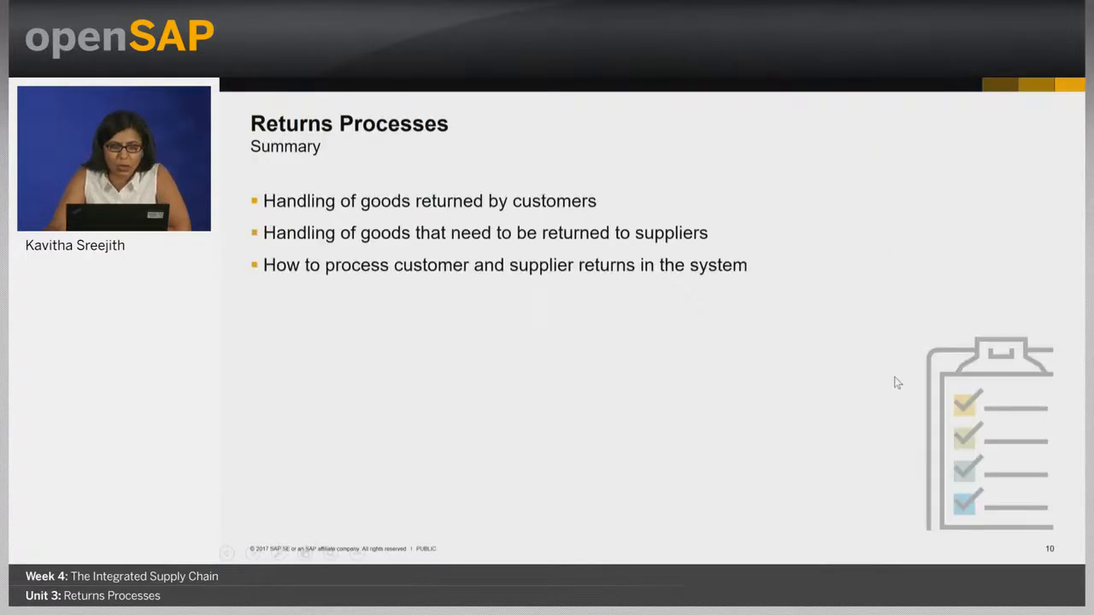